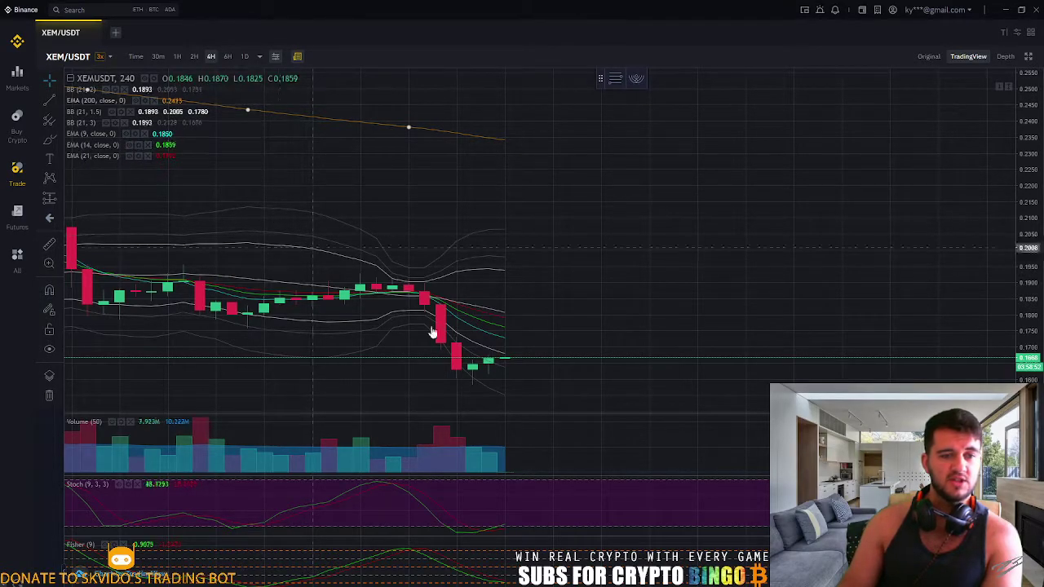
Step: Frame the latest XEM/USDT 4-hour candles, and paste the chart screenshot into a maximized Paint window
{"action": "scroll", "coordinate": [517, 331], "scroll_direction": "up", "scroll_amount": 2}
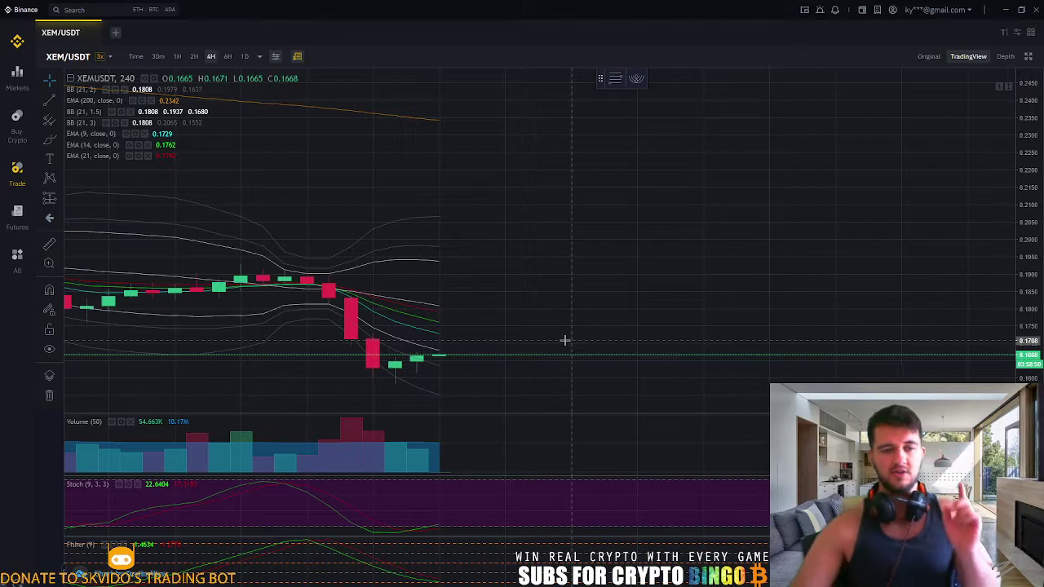
{"action": "scroll", "coordinate": [571, 351], "scroll_direction": "up", "scroll_amount": 2}
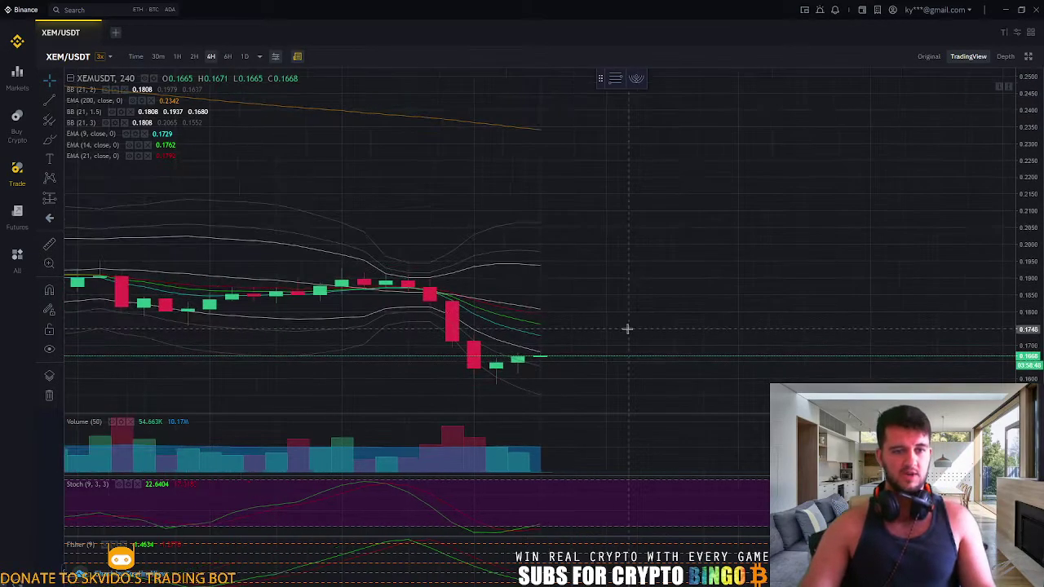
{"action": "left_click_drag", "start_coordinate": [736, 367], "coordinate": [738, 235]}
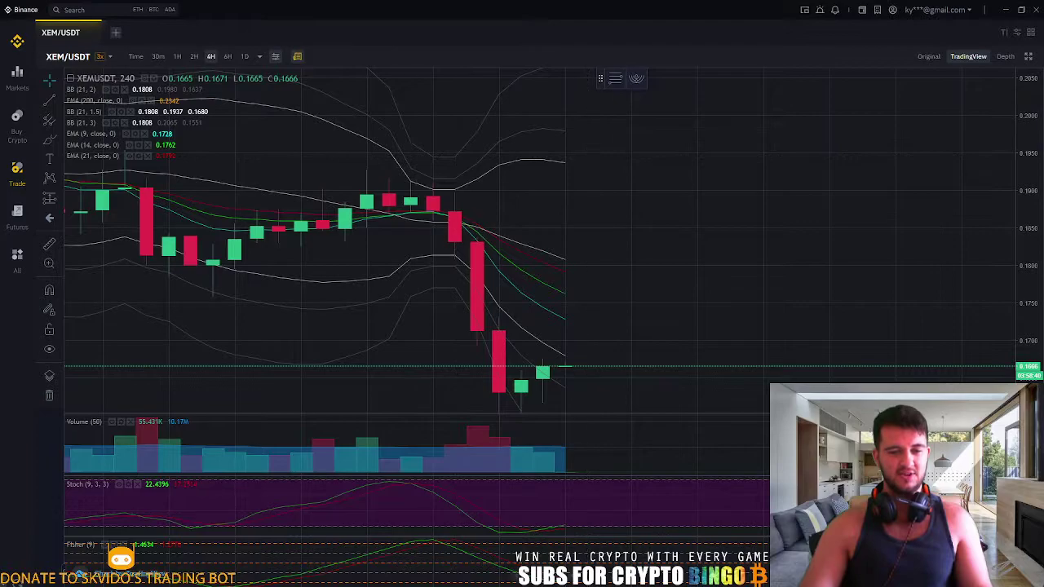
{"action": "key", "text": "alt+Tab"}
{"action": "key", "text": "ctrl+v"}
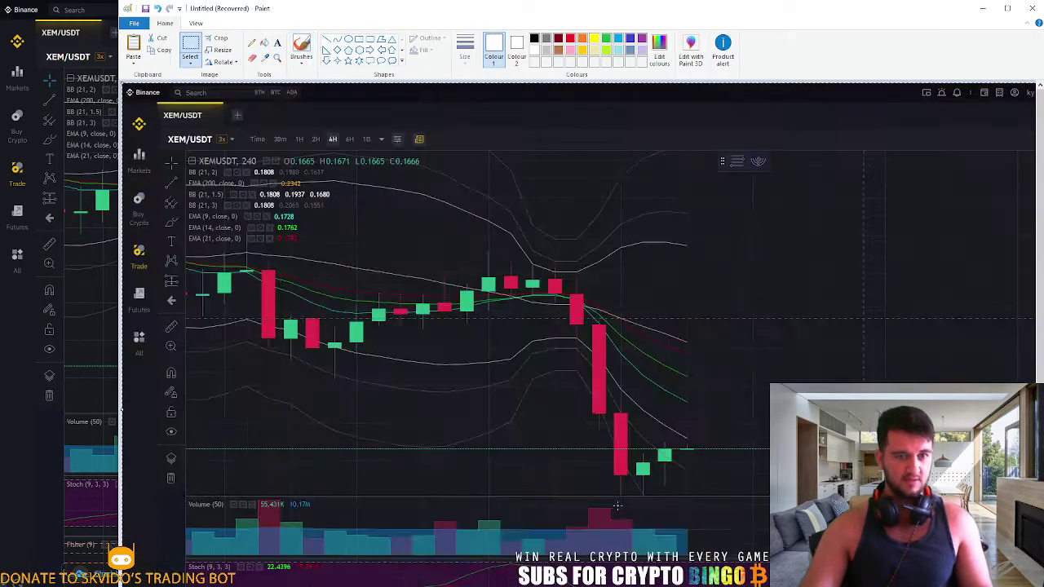
{"action": "left_click", "coordinate": [1007, 8]}
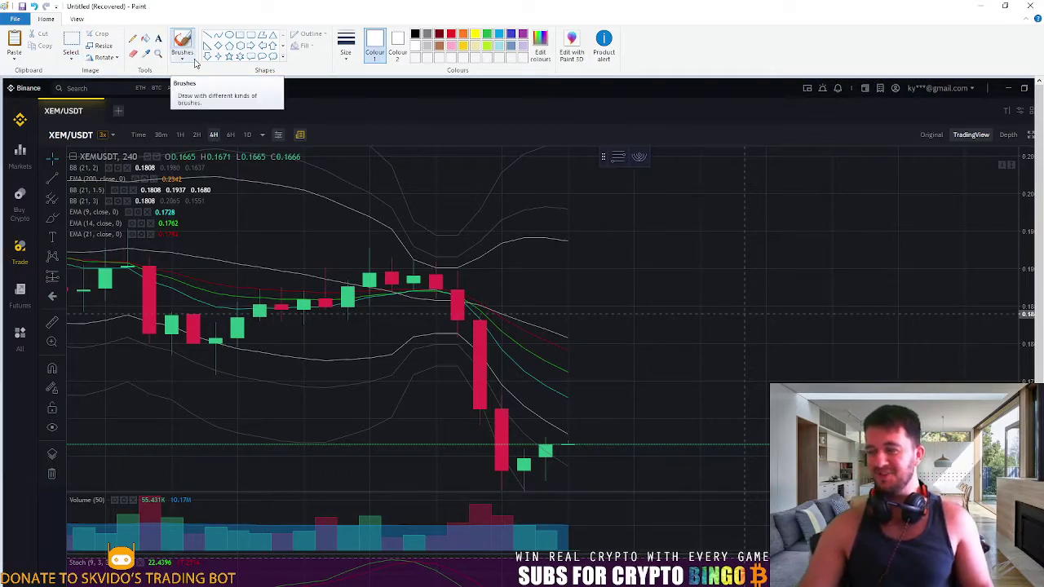
Step: Trace the three widening upper Bollinger Bands with white brush strokes and undo those strokes
{"action": "left_click", "coordinate": [183, 45]}
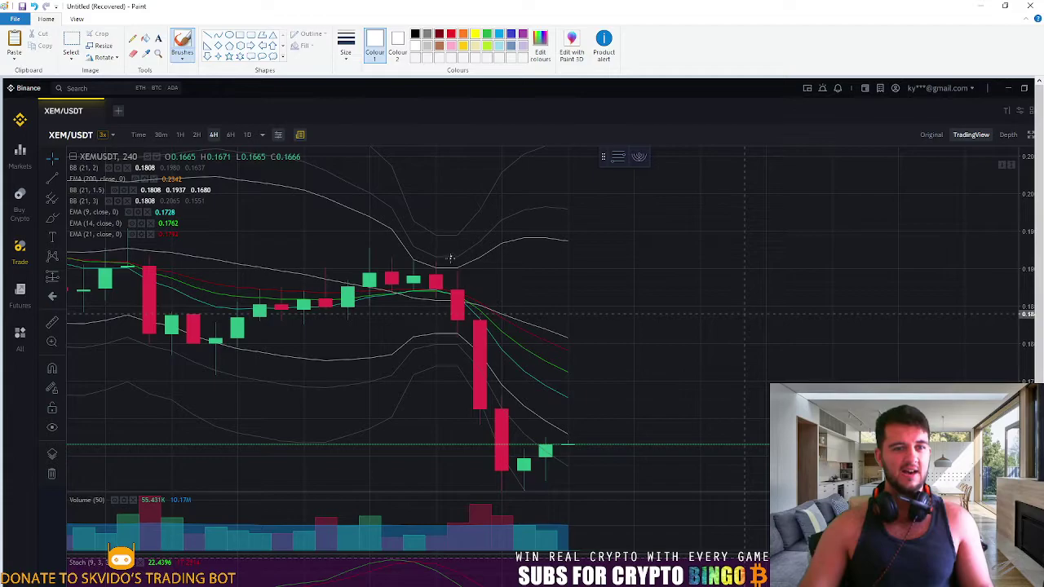
{"action": "mouse_move", "coordinate": [446, 265]}
{"action": "left_mouse_down"}
{"action": "mouse_move", "coordinate": [515, 241]}
{"action": "mouse_move", "coordinate": [561, 238]}
{"action": "left_mouse_up"}
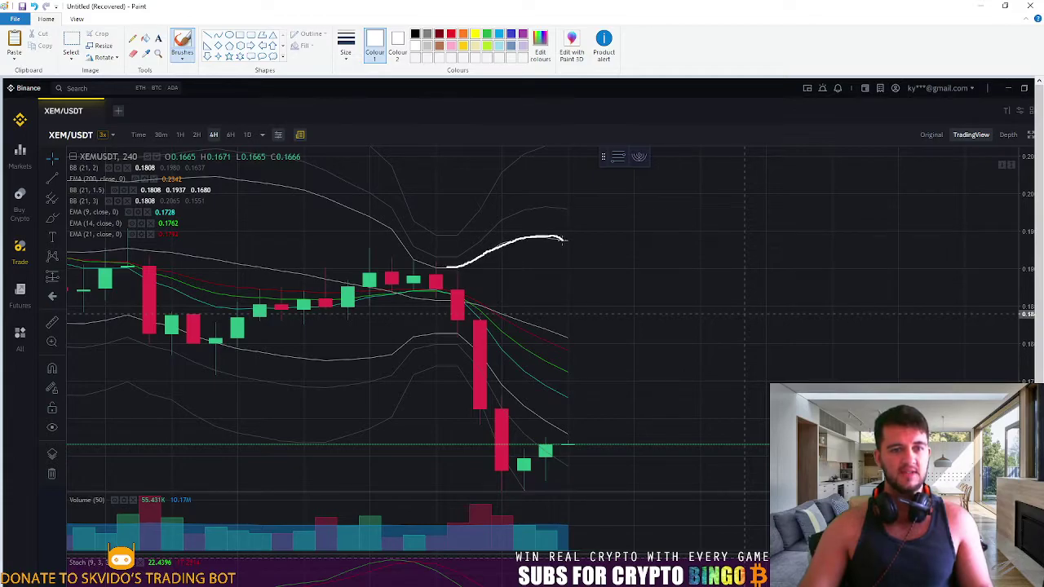
{"action": "left_click_drag", "start_coordinate": [452, 258], "coordinate": [549, 210]}
{"action": "left_click_drag", "start_coordinate": [460, 231], "coordinate": [523, 153]}
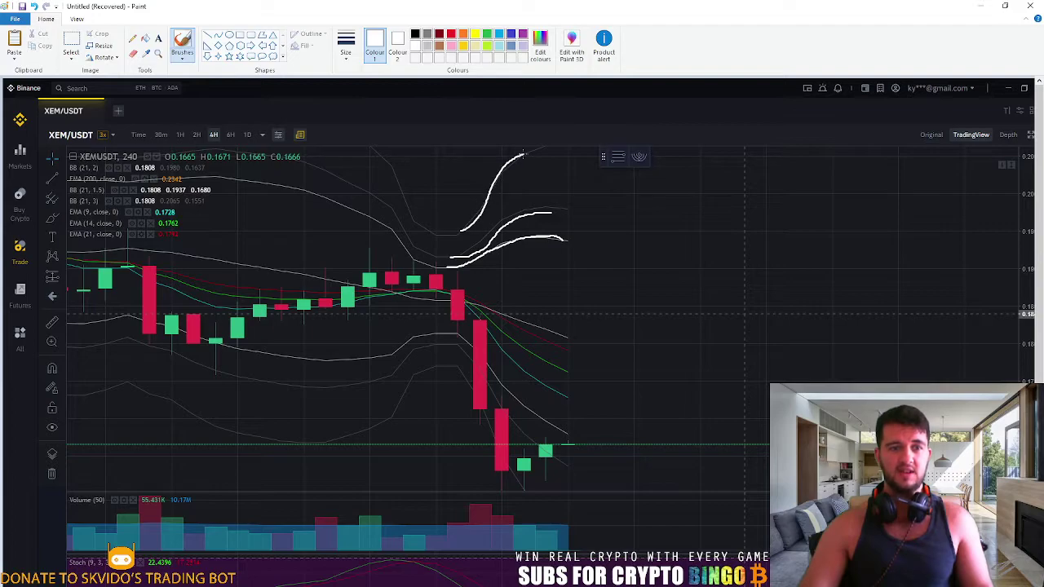
{"action": "key", "text": "ctrl+z"}
{"action": "key", "text": "ctrl+z"}
{"action": "key", "text": "ctrl+z"}
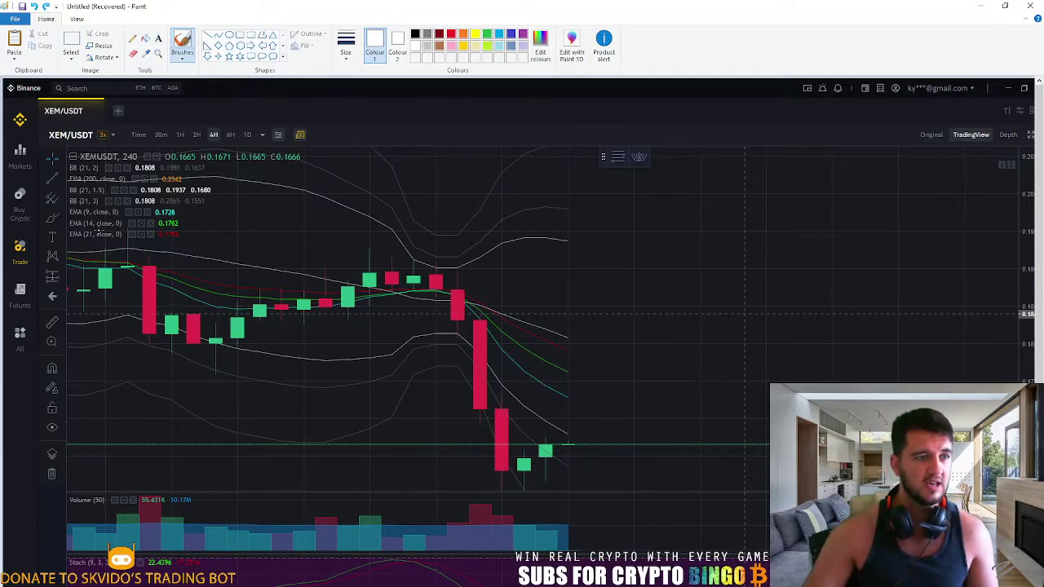
Step: Mark the EMA entries in the chart's indicator legend with the brush and undo the marks
{"action": "left_click_drag", "start_coordinate": [90, 206], "coordinate": [96, 233]}
{"action": "key", "text": "ctrl+z"}
{"action": "key", "text": "ctrl+z"}
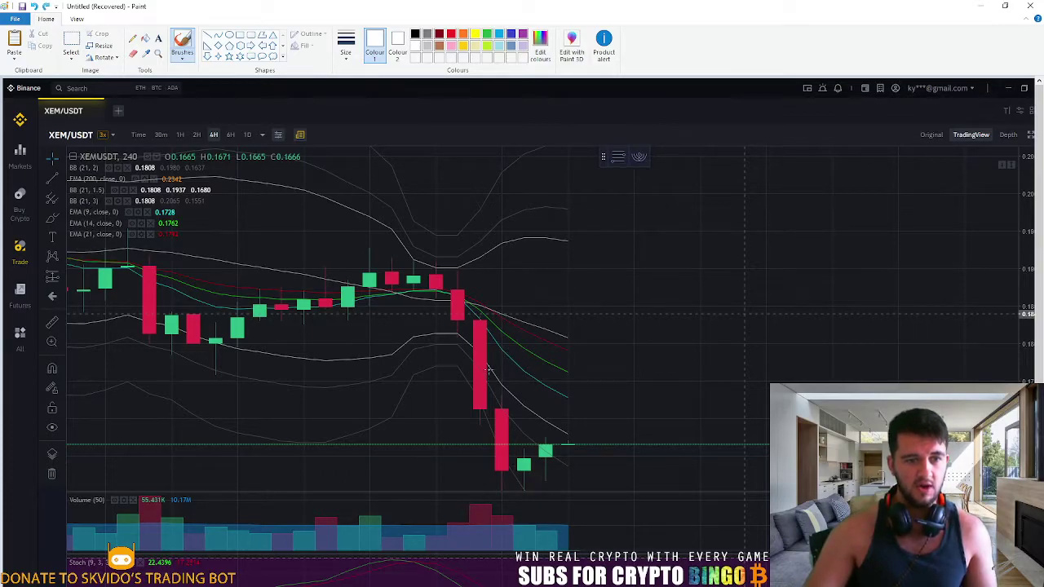
Step: Trace the falling ends of the blue, green and red EMA lines with white brush strokes
{"action": "left_click_drag", "start_coordinate": [499, 346], "coordinate": [567, 399]}
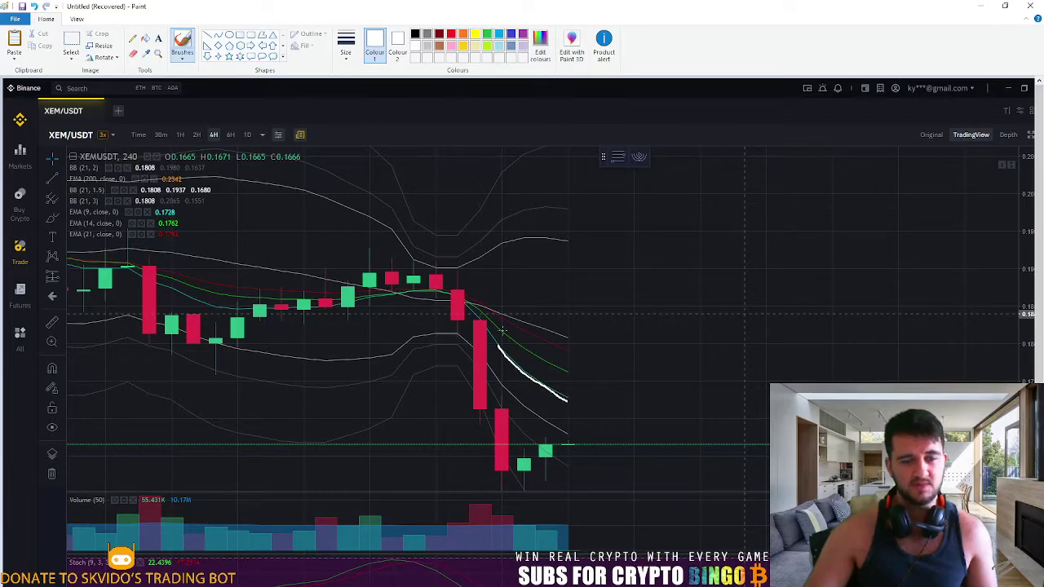
{"action": "left_click_drag", "start_coordinate": [502, 331], "coordinate": [564, 369]}
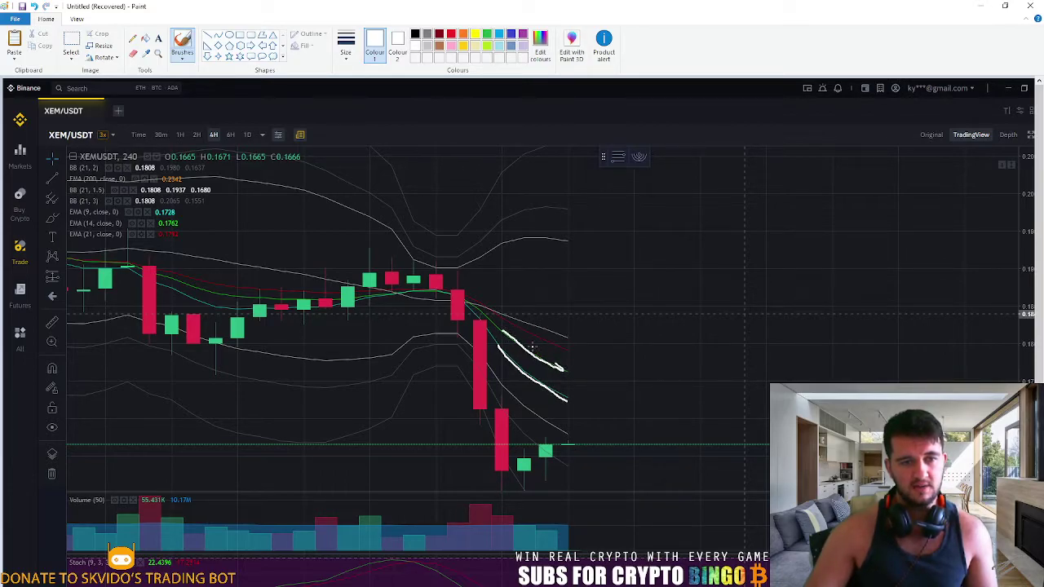
{"action": "left_click_drag", "start_coordinate": [519, 327], "coordinate": [567, 349]}
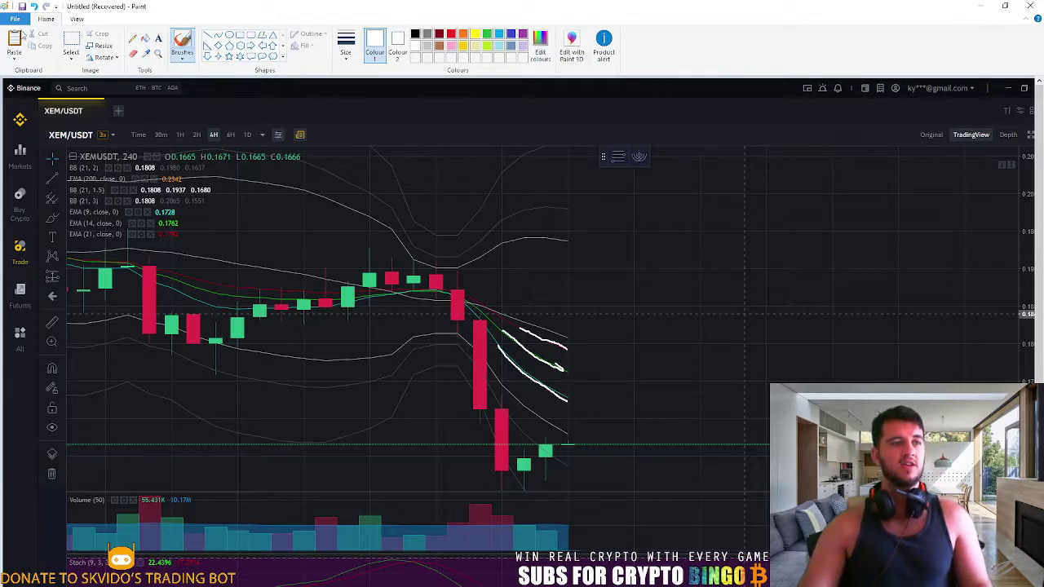
Step: Start a new blank picture, discarding the annotated chart
{"action": "left_click", "coordinate": [15, 18]}
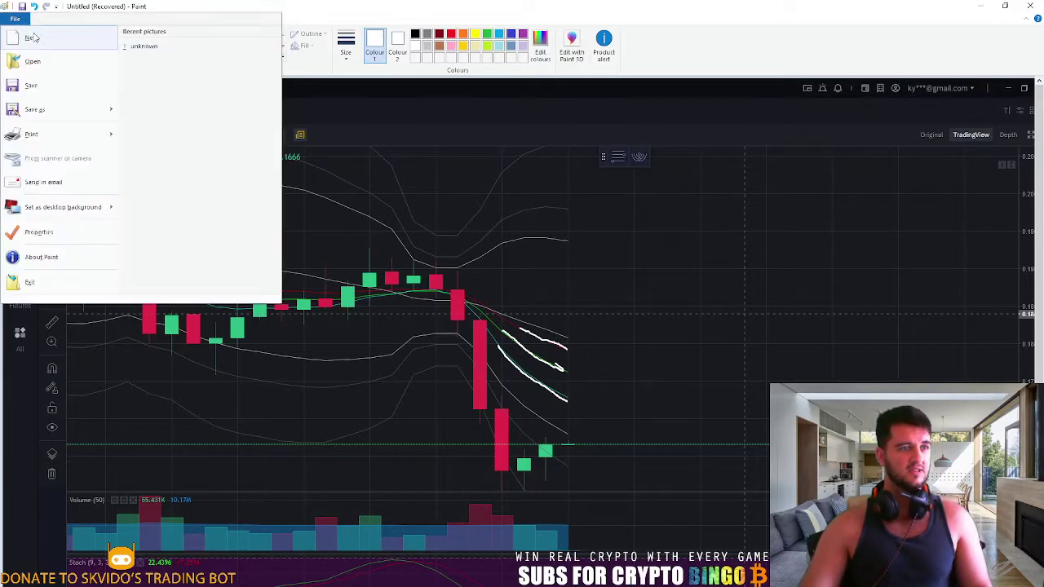
{"action": "left_click", "coordinate": [33, 39]}
{"action": "left_click", "coordinate": [539, 321]}
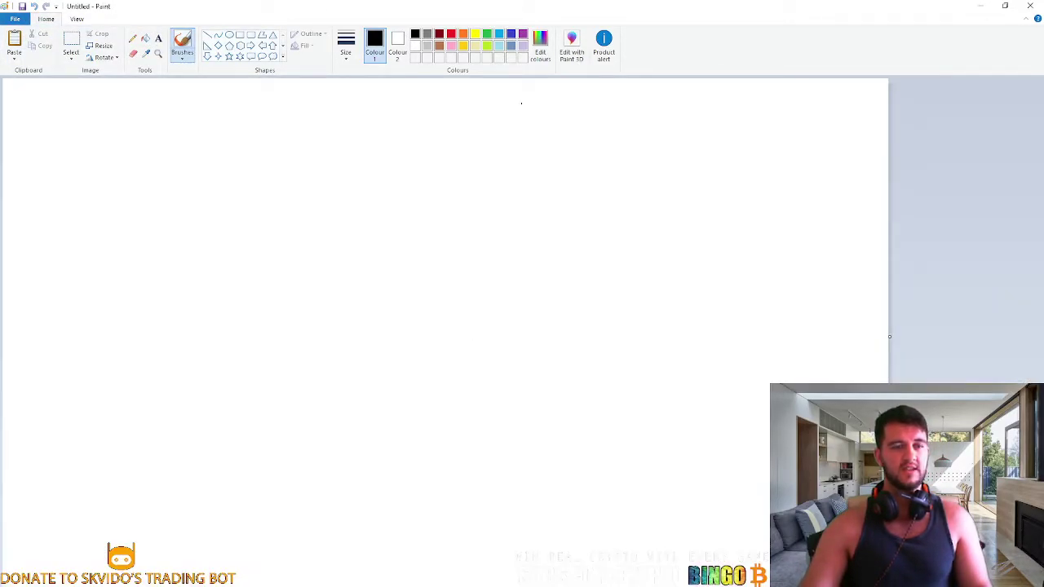
{"action": "left_click", "coordinate": [498, 35]}
{"action": "mouse_move", "coordinate": [46, 335]}
{"action": "left_mouse_down"}
{"action": "mouse_move", "coordinate": [152, 308]}
{"action": "mouse_move", "coordinate": [372, 193]}
{"action": "mouse_move", "coordinate": [540, 148]}
{"action": "left_mouse_up"}
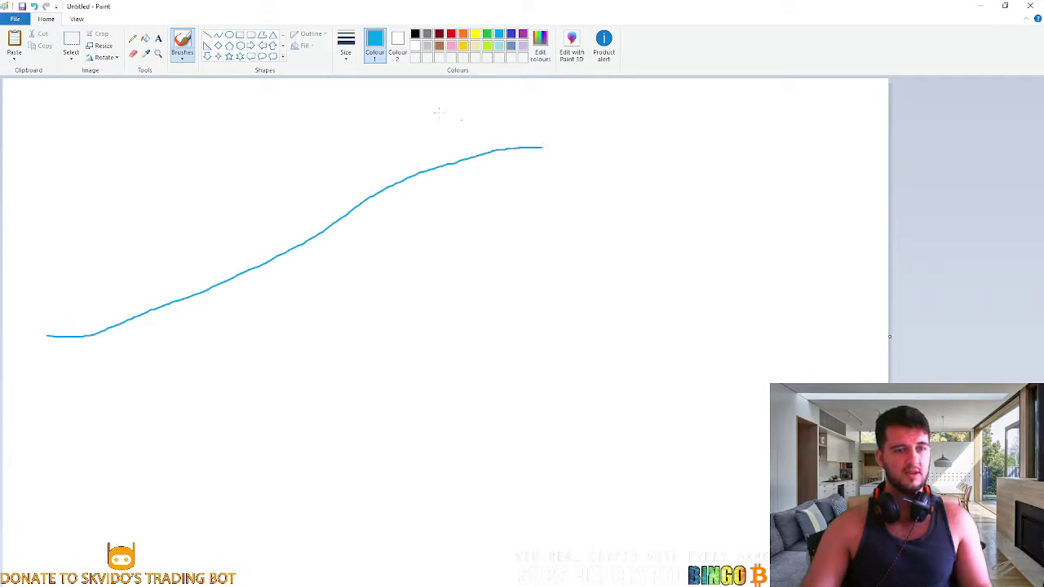
{"action": "key", "text": "ctrl+z"}
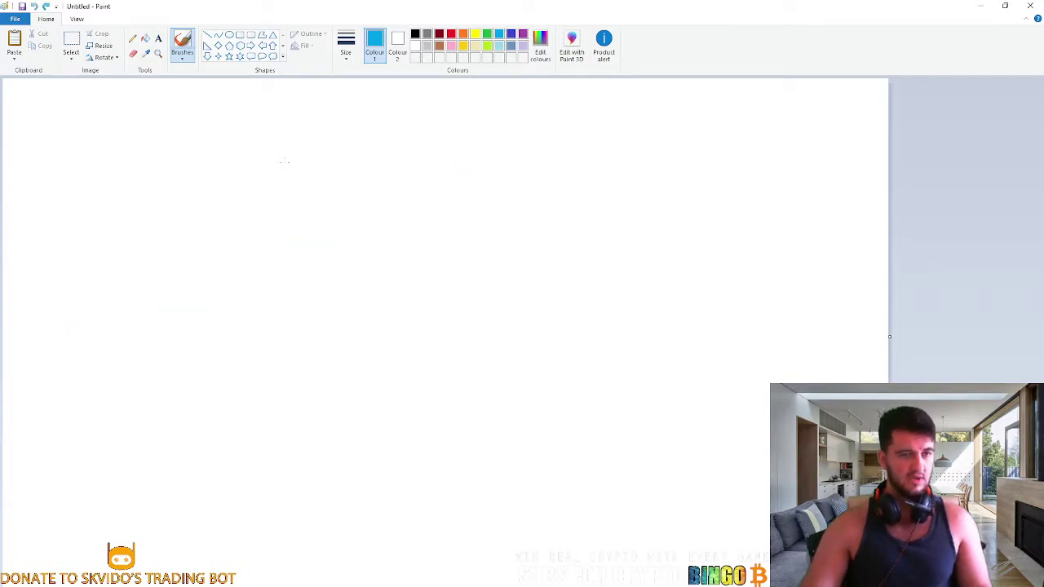
{"action": "mouse_move", "coordinate": [128, 405]}
{"action": "left_mouse_down"}
{"action": "mouse_move", "coordinate": [245, 394]}
{"action": "mouse_move", "coordinate": [512, 283]}
{"action": "left_mouse_up"}
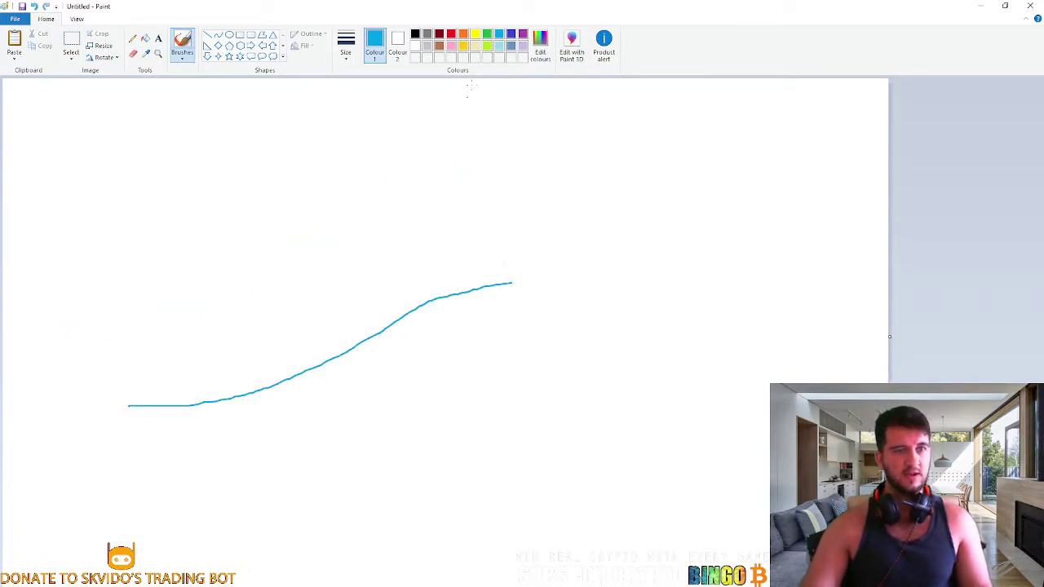
{"action": "left_click", "coordinate": [487, 33]}
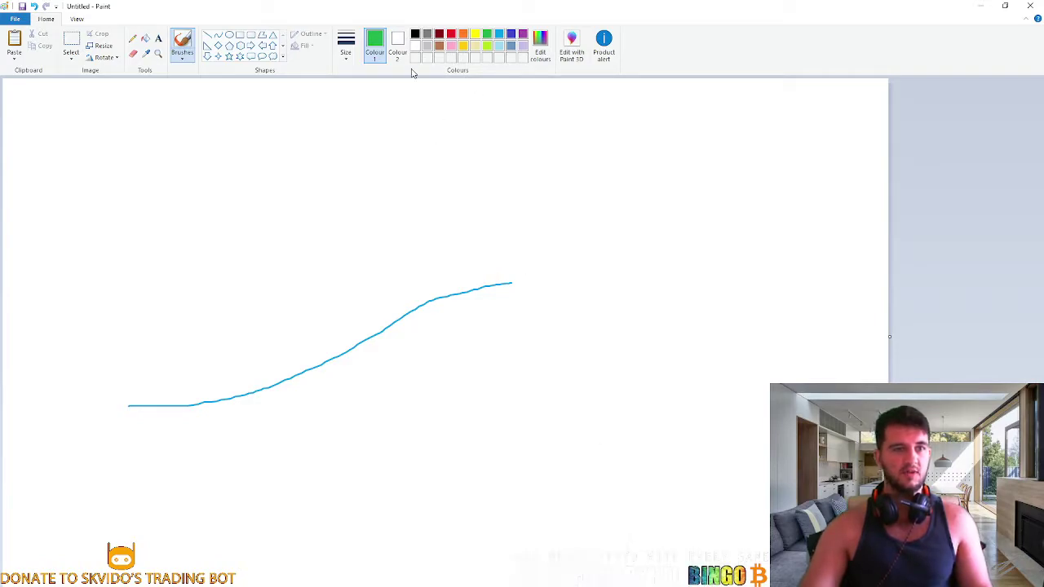
{"action": "key", "text": "ctrl+z"}
Step: Draw three rising, spreading curves from nearly the same start: blue on top, green in the middle and red lowest
{"action": "left_click", "coordinate": [499, 35]}
{"action": "mouse_move", "coordinate": [84, 408]}
{"action": "left_mouse_down"}
{"action": "mouse_move", "coordinate": [149, 383]}
{"action": "mouse_move", "coordinate": [381, 149]}
{"action": "left_mouse_up"}
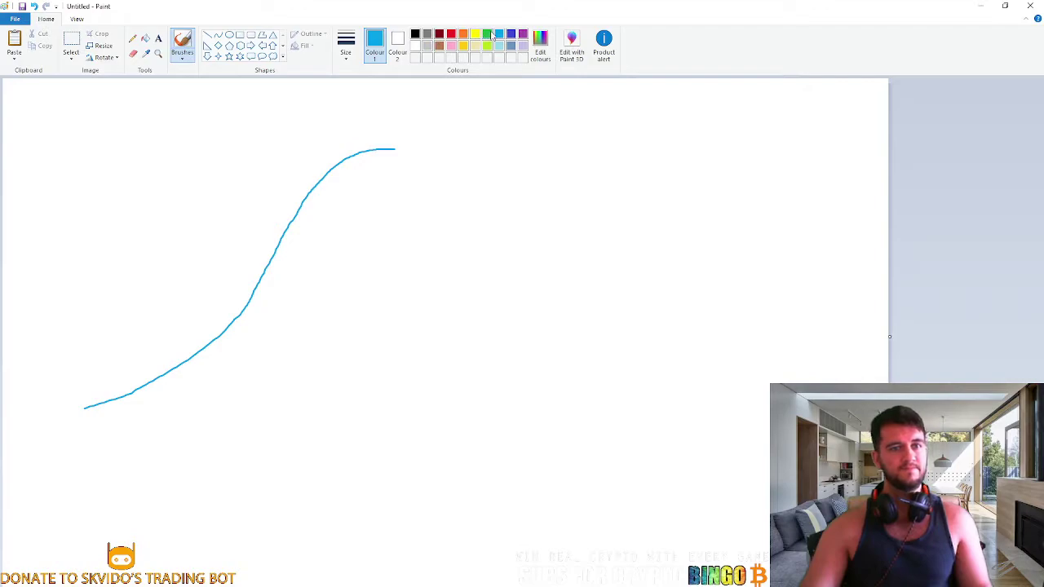
{"action": "mouse_move", "coordinate": [85, 418]}
{"action": "left_mouse_down"}
{"action": "mouse_move", "coordinate": [212, 389]}
{"action": "mouse_move", "coordinate": [298, 298]}
{"action": "mouse_move", "coordinate": [377, 269]}
{"action": "left_mouse_up"}
{"action": "left_click", "coordinate": [451, 34]}
{"action": "mouse_move", "coordinate": [82, 432]}
{"action": "left_mouse_down"}
{"action": "mouse_move", "coordinate": [187, 438]}
{"action": "mouse_move", "coordinate": [370, 370]}
{"action": "left_mouse_up"}
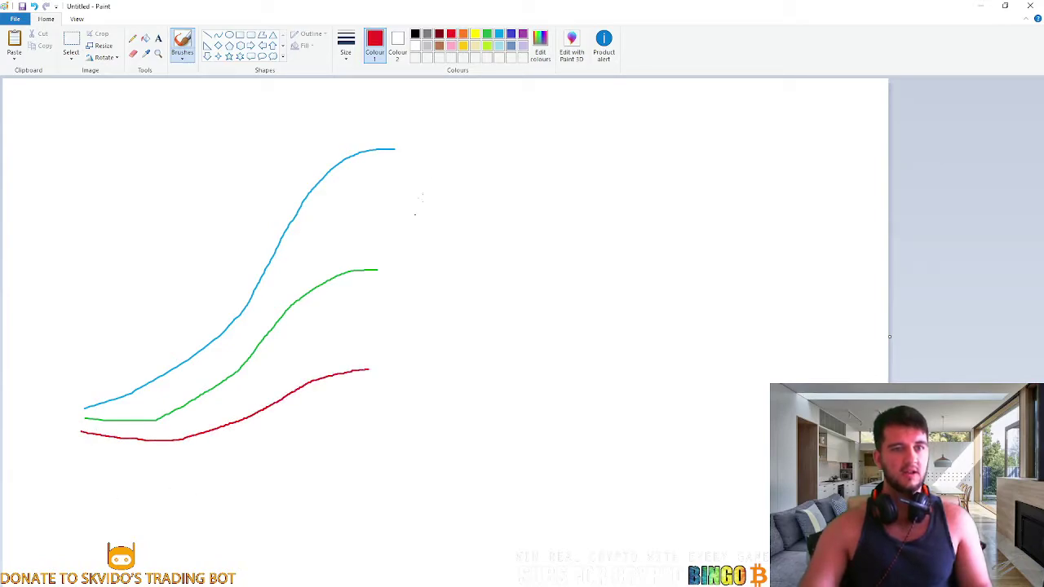
Step: Draw black vertical gap markers between the blue and green curves and between the green and red curves
{"action": "left_click", "coordinate": [414, 34]}
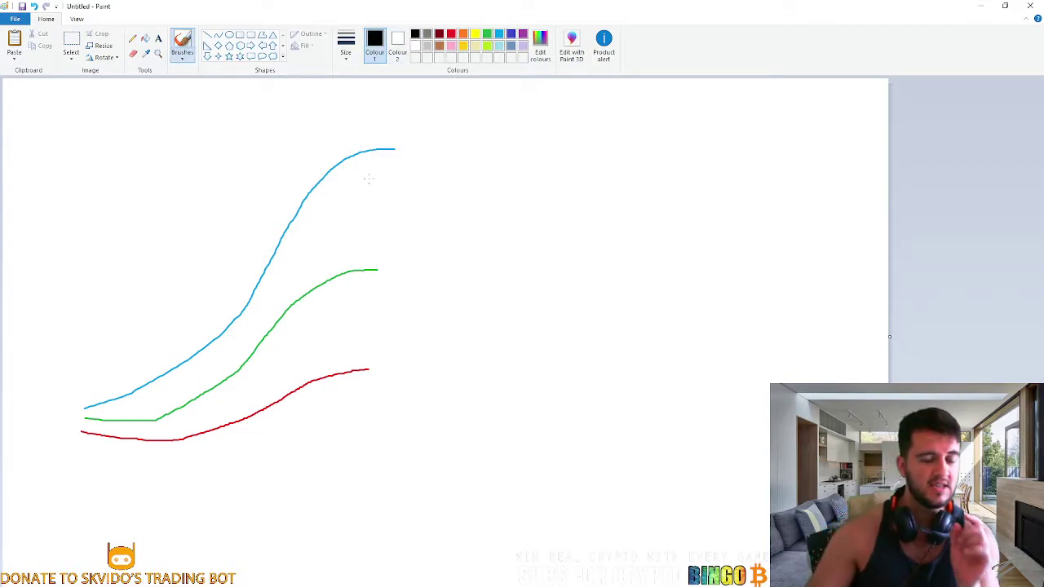
{"action": "left_click_drag", "start_coordinate": [345, 211], "coordinate": [350, 253]}
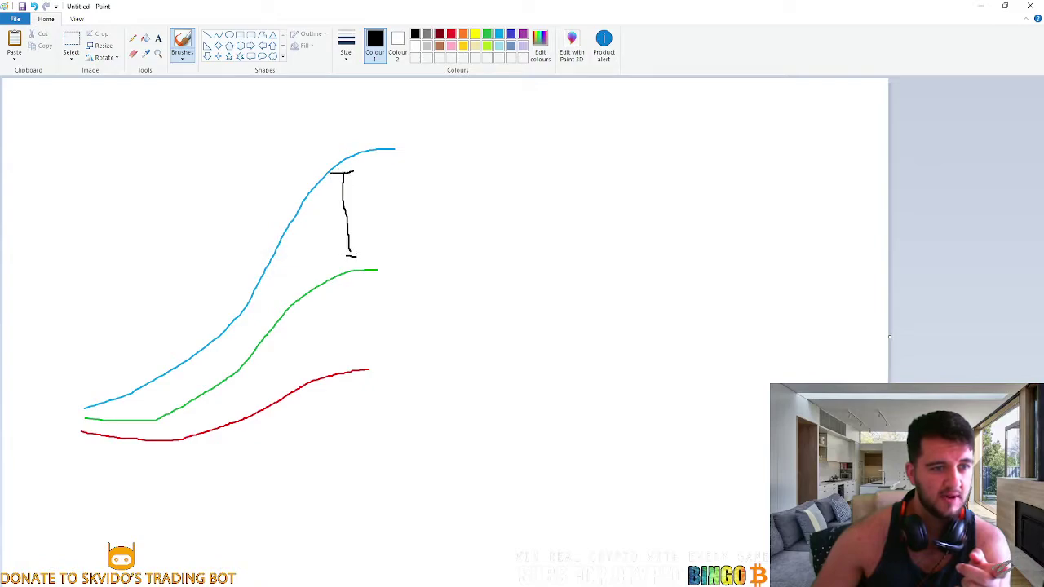
{"action": "left_click_drag", "start_coordinate": [345, 299], "coordinate": [348, 360]}
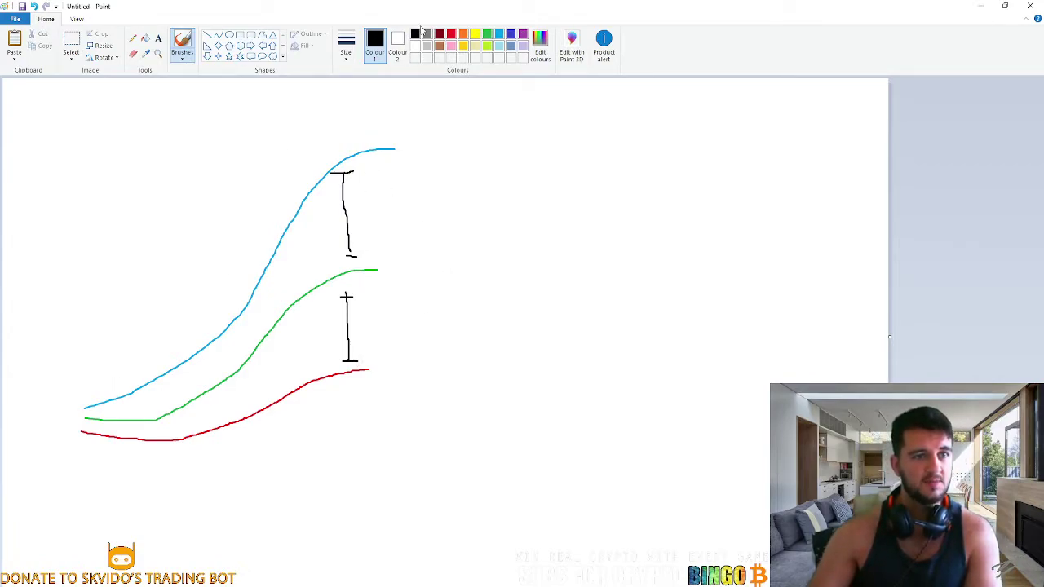
Step: Sketch a black rising arrow beside the blue curve and an oval around the curve ends, and undo these marks
{"action": "mouse_move", "coordinate": [97, 382]}
{"action": "left_mouse_down"}
{"action": "mouse_move", "coordinate": [165, 345]}
{"action": "mouse_move", "coordinate": [258, 220]}
{"action": "mouse_move", "coordinate": [290, 129]}
{"action": "mouse_move", "coordinate": [277, 109]}
{"action": "left_mouse_up"}
{"action": "mouse_move", "coordinate": [397, 132]}
{"action": "left_mouse_down"}
{"action": "mouse_move", "coordinate": [339, 135]}
{"action": "mouse_move", "coordinate": [275, 277]}
{"action": "mouse_move", "coordinate": [310, 380]}
{"action": "mouse_move", "coordinate": [402, 366]}
{"action": "mouse_move", "coordinate": [440, 196]}
{"action": "mouse_move", "coordinate": [402, 132]}
{"action": "left_mouse_up"}
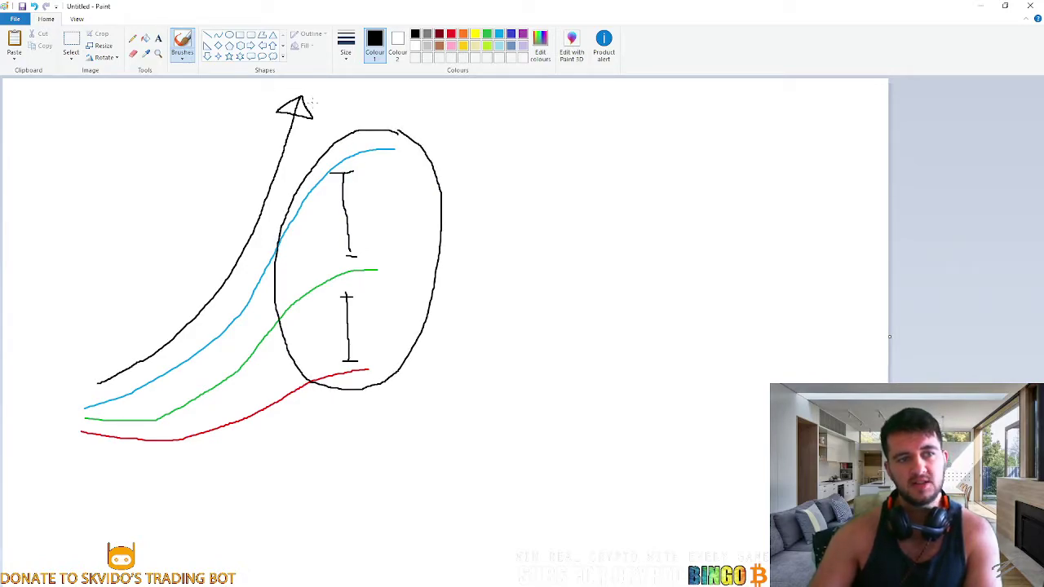
{"action": "mouse_move", "coordinate": [313, 91]}
{"action": "left_mouse_down"}
{"action": "mouse_move", "coordinate": [353, 91]}
{"action": "mouse_move", "coordinate": [399, 141]}
{"action": "mouse_move", "coordinate": [476, 374]}
{"action": "left_mouse_up"}
{"action": "key", "text": "ctrl+z"}
{"action": "key", "text": "ctrl+z"}
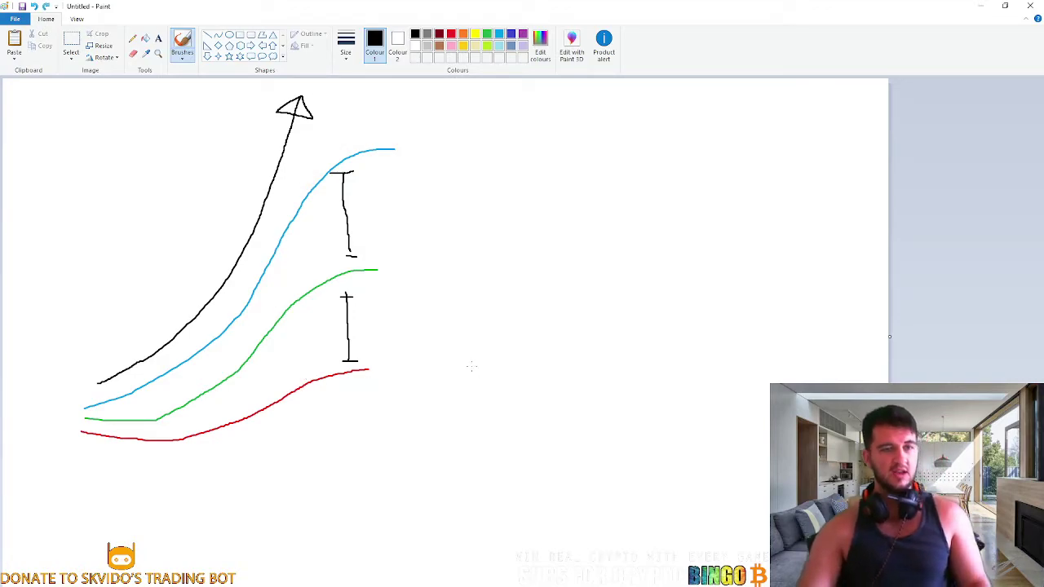
{"action": "key", "text": "ctrl+z"}
{"action": "key", "text": "ctrl+z"}
Step: Draw a grey rising curve above the blue one and a black steeper curve that crosses it near its upper end
{"action": "left_click", "coordinate": [427, 33]}
{"action": "mouse_move", "coordinate": [73, 331]}
{"action": "left_mouse_down"}
{"action": "mouse_move", "coordinate": [198, 158]}
{"action": "mouse_move", "coordinate": [334, 95]}
{"action": "left_mouse_up"}
{"action": "left_click", "coordinate": [414, 33]}
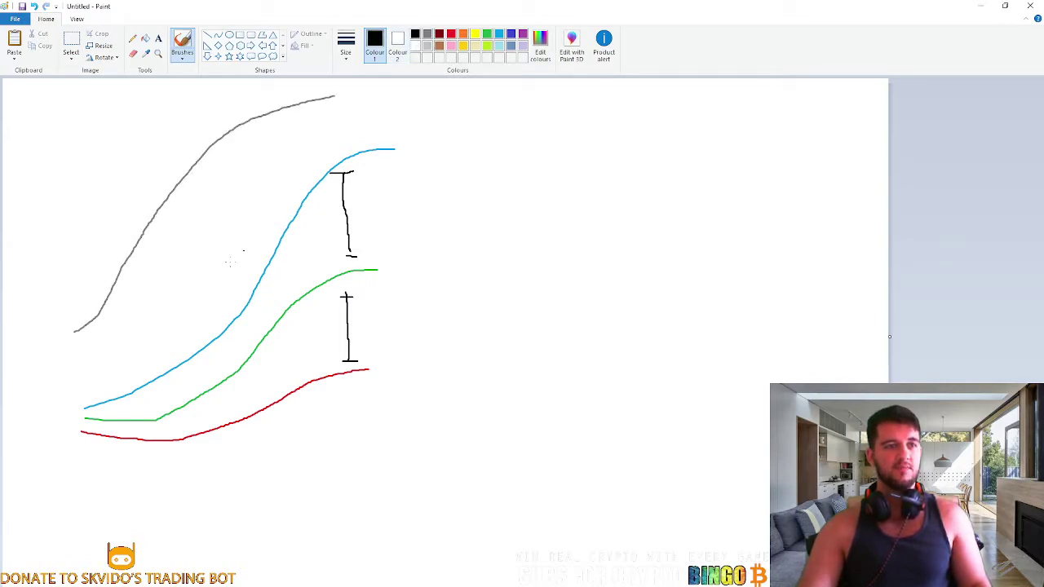
{"action": "mouse_move", "coordinate": [120, 336]}
{"action": "left_mouse_down"}
{"action": "mouse_move", "coordinate": [263, 163]}
{"action": "mouse_move", "coordinate": [290, 89]}
{"action": "left_mouse_up"}
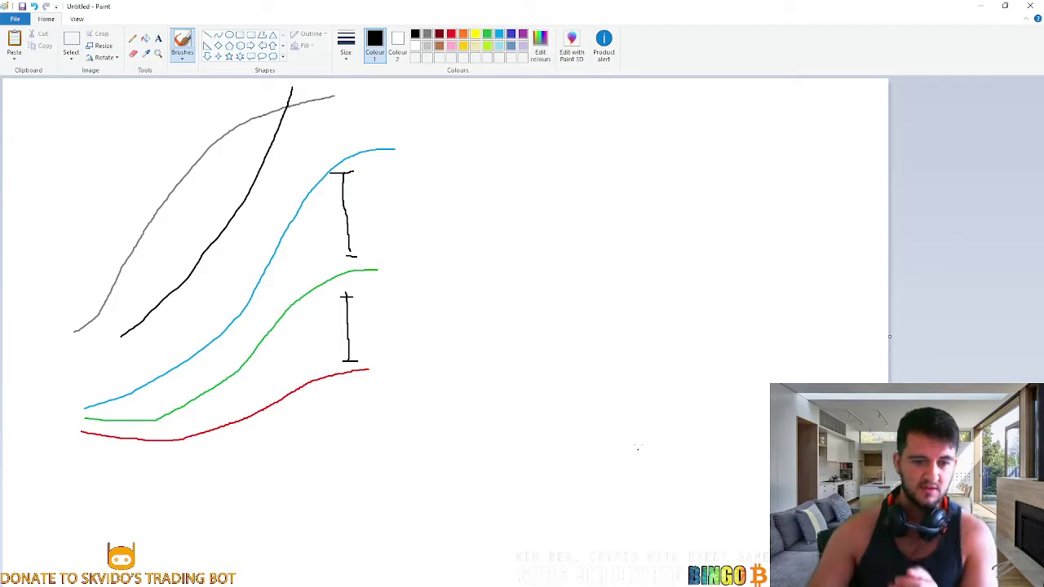
Step: Paste the chart screenshot over the sketch and mark the three lower Bollinger Bands with white brush strokes near the latest candles
{"action": "key", "text": "ctrl+v"}
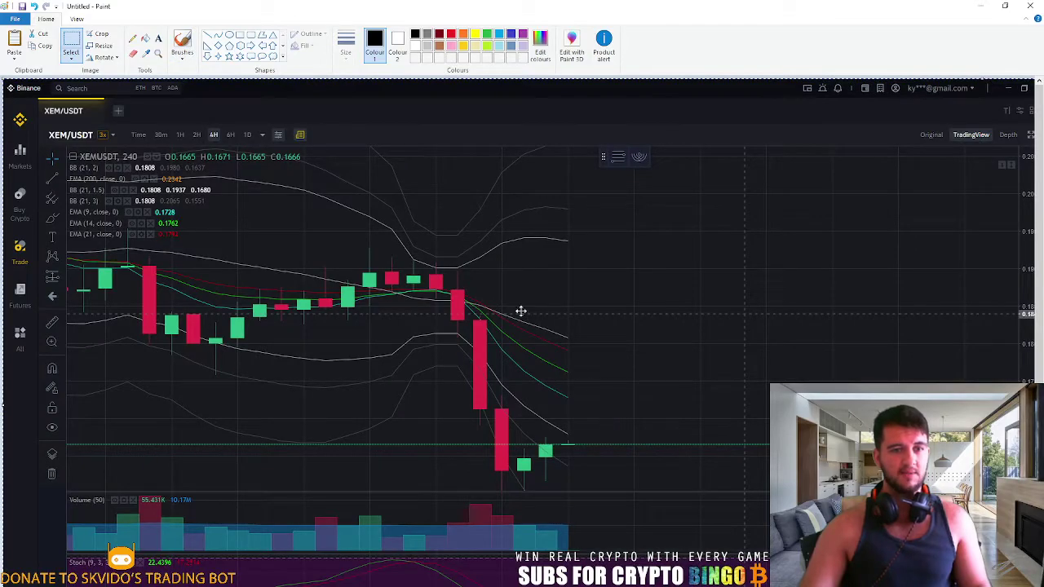
{"action": "left_click", "coordinate": [182, 43]}
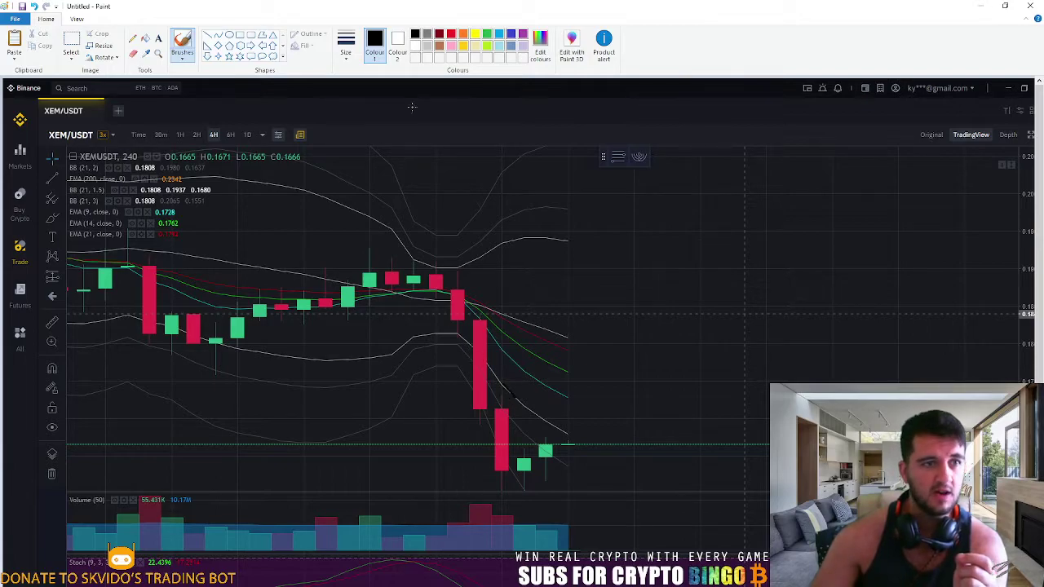
{"action": "left_click", "coordinate": [415, 49]}
{"action": "left_click_drag", "start_coordinate": [547, 424], "coordinate": [564, 443]}
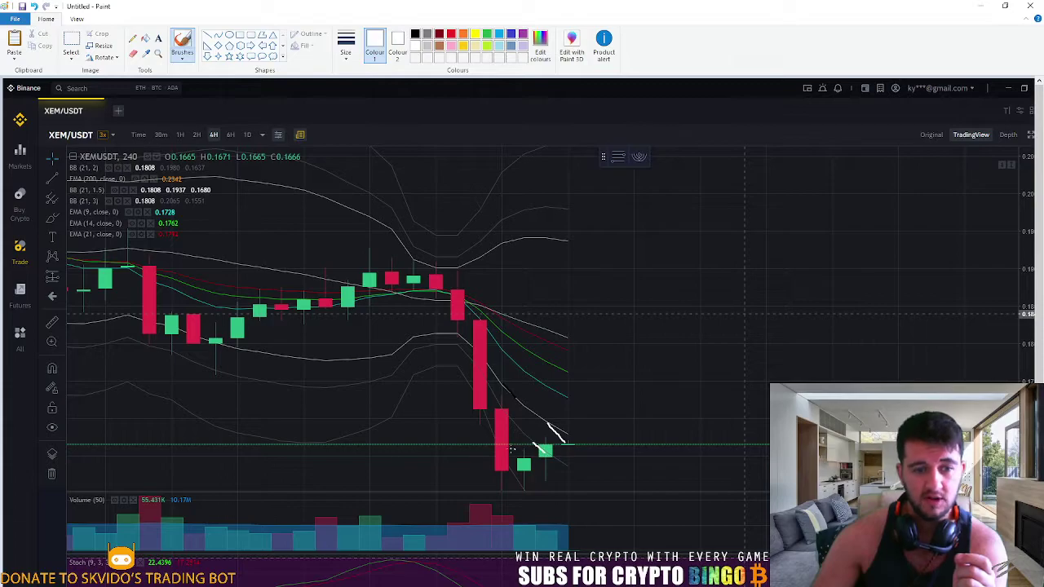
{"action": "left_click_drag", "start_coordinate": [499, 447], "coordinate": [522, 489]}
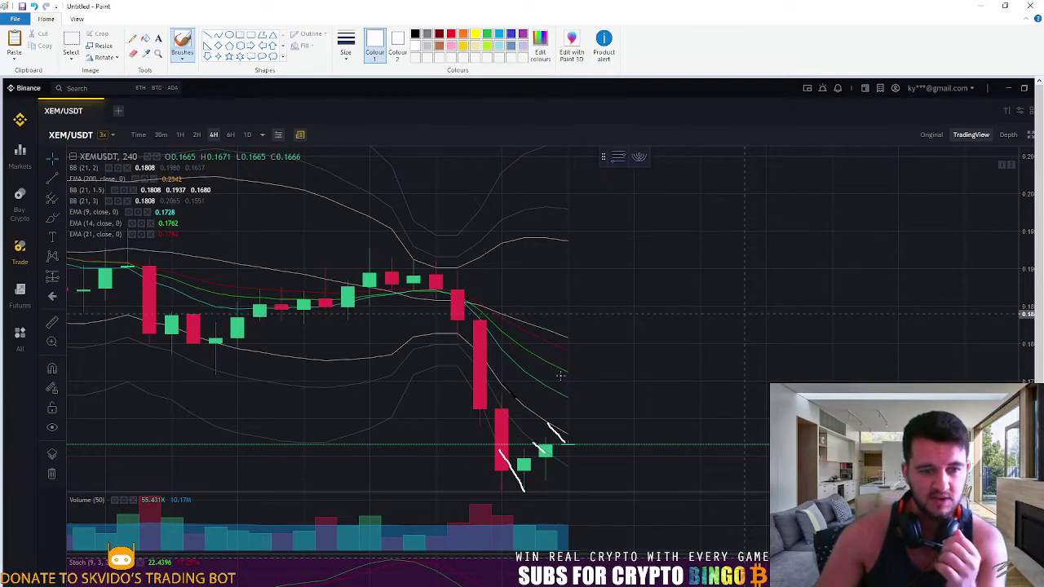
Step: Mark and circle the three EMA line ends, and draw the extended middle Bollinger Band meeting a projected price rise at a circled point
{"action": "mouse_move", "coordinate": [552, 389]}
{"action": "left_mouse_down"}
{"action": "mouse_move", "coordinate": [572, 396]}
{"action": "mouse_move", "coordinate": [554, 339]}
{"action": "mouse_move", "coordinate": [540, 379]}
{"action": "mouse_move", "coordinate": [581, 410]}
{"action": "mouse_move", "coordinate": [600, 350]}
{"action": "mouse_move", "coordinate": [570, 341]}
{"action": "left_mouse_up"}
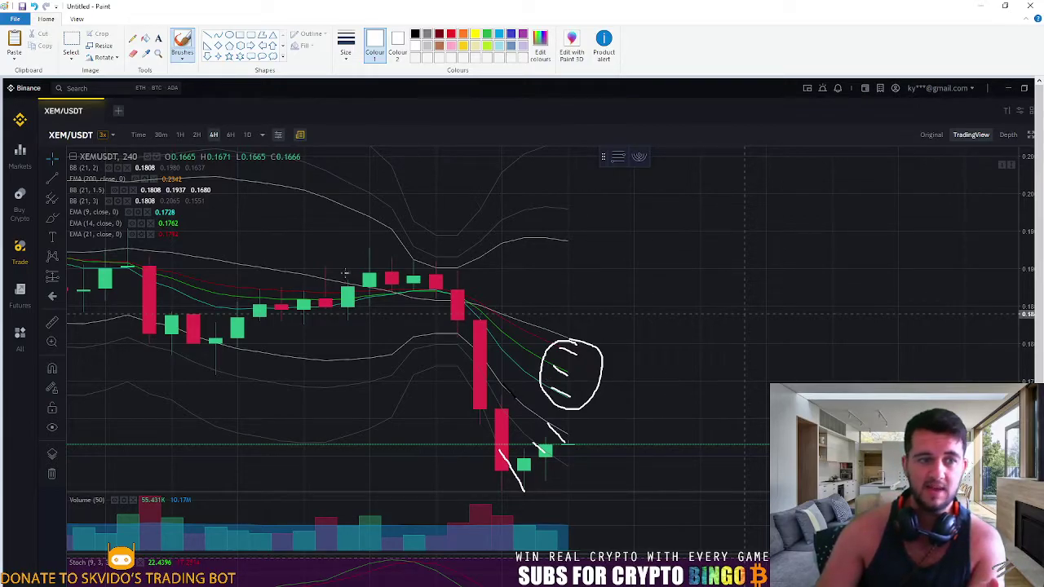
{"action": "mouse_move", "coordinate": [327, 278]}
{"action": "left_mouse_down"}
{"action": "mouse_move", "coordinate": [470, 303]}
{"action": "mouse_move", "coordinate": [571, 339]}
{"action": "left_mouse_up"}
{"action": "mouse_move", "coordinate": [512, 474]}
{"action": "left_mouse_down"}
{"action": "mouse_move", "coordinate": [562, 442]}
{"action": "mouse_move", "coordinate": [601, 373]}
{"action": "mouse_move", "coordinate": [566, 335]}
{"action": "mouse_move", "coordinate": [619, 359]}
{"action": "mouse_move", "coordinate": [597, 368]}
{"action": "left_mouse_up"}
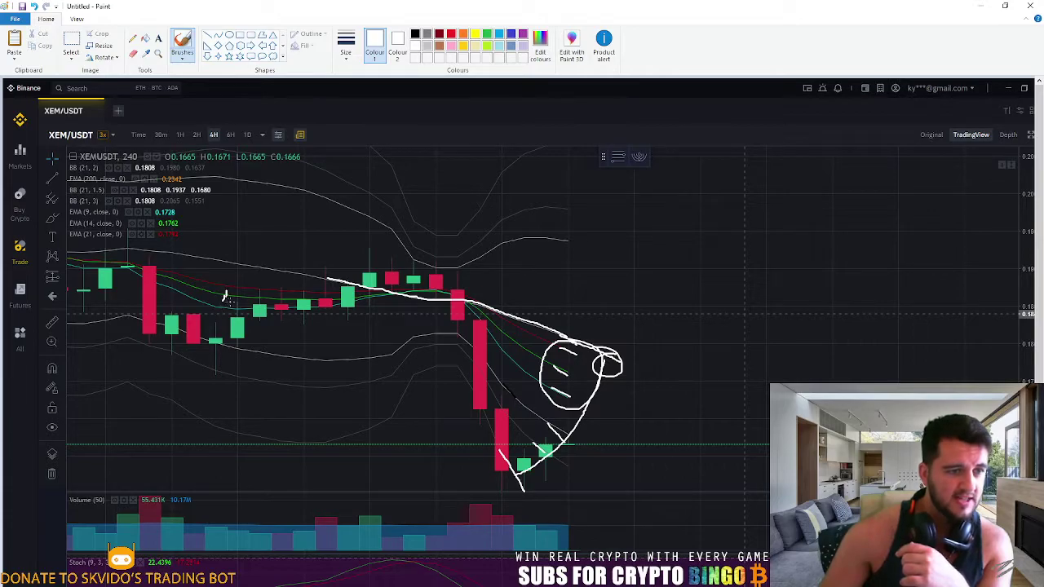
Step: Circle the earlier EMA lines above the small green candles and the low of the tall red candle before them
{"action": "mouse_move", "coordinate": [236, 282]}
{"action": "left_mouse_down"}
{"action": "mouse_move", "coordinate": [210, 298]}
{"action": "mouse_move", "coordinate": [238, 286]}
{"action": "left_mouse_up"}
{"action": "left_click_drag", "start_coordinate": [167, 323], "coordinate": [169, 336]}
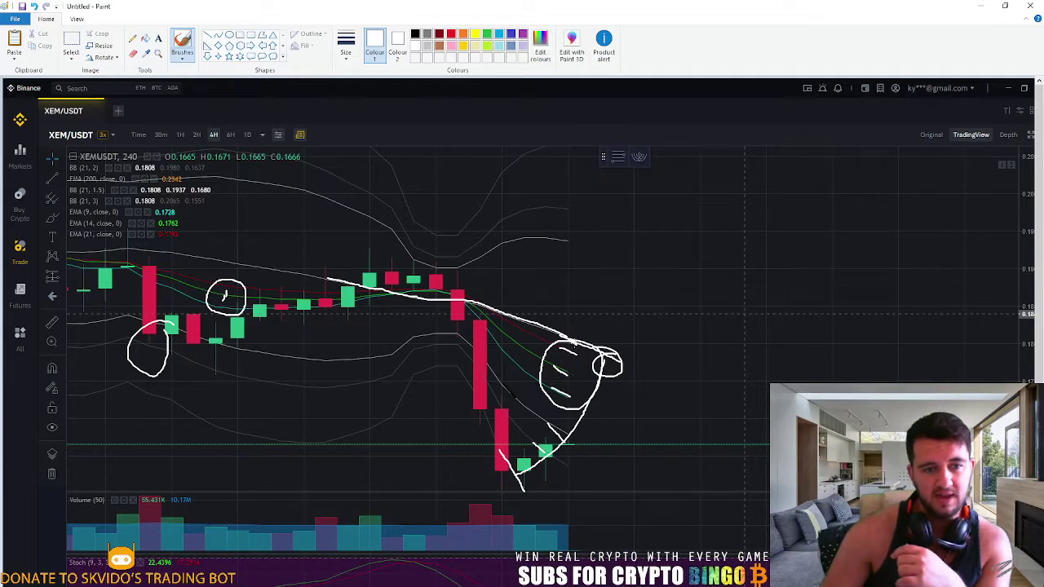
Step: Circle the low of the latest tall red candle and the EMA lines at three points along the earlier small candles
{"action": "left_click_drag", "start_coordinate": [499, 457], "coordinate": [522, 466]}
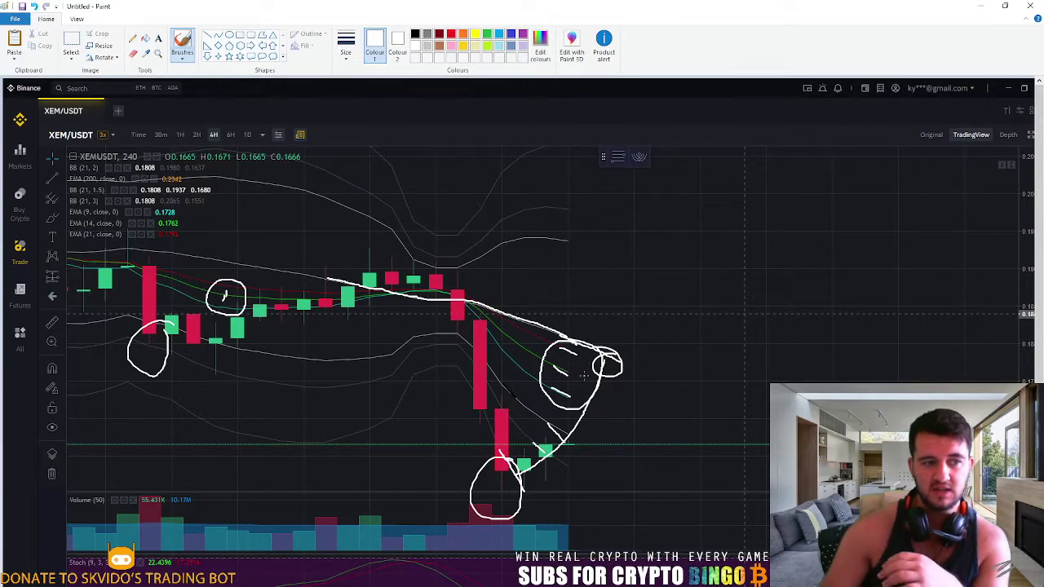
{"action": "mouse_move", "coordinate": [279, 286]}
{"action": "left_mouse_down"}
{"action": "mouse_move", "coordinate": [303, 309]}
{"action": "mouse_move", "coordinate": [312, 287]}
{"action": "mouse_move", "coordinate": [344, 307]}
{"action": "mouse_move", "coordinate": [366, 290]}
{"action": "left_mouse_up"}
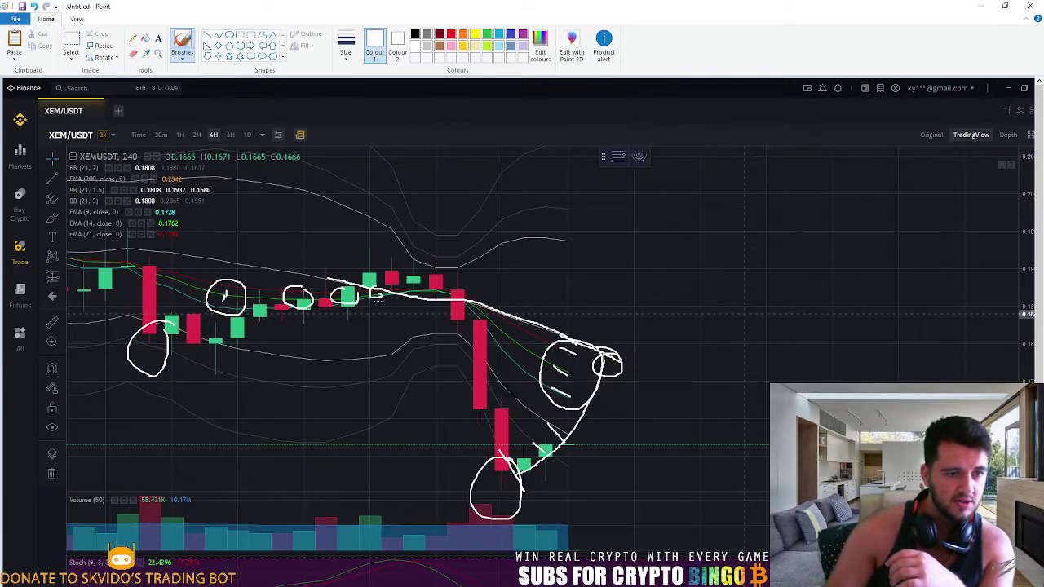
Step: Trace the earlier price rise and drop in white, and draw a matching projected rise from the latest low, ending in a falling arrow
{"action": "mouse_move", "coordinate": [163, 347]}
{"action": "left_mouse_down"}
{"action": "mouse_move", "coordinate": [398, 272]}
{"action": "mouse_move", "coordinate": [458, 292]}
{"action": "mouse_move", "coordinate": [484, 346]}
{"action": "left_mouse_up"}
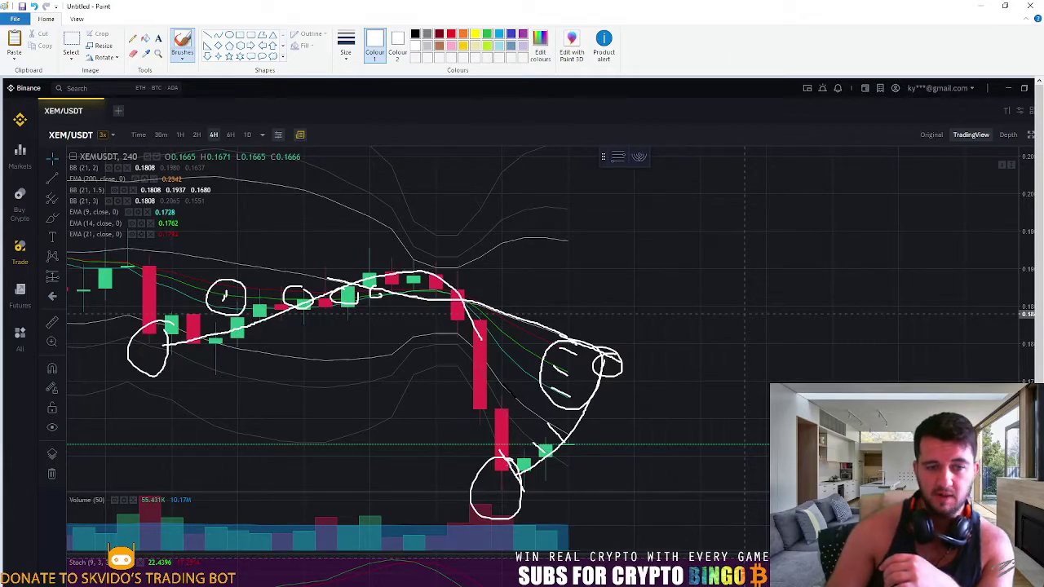
{"action": "left_click_drag", "start_coordinate": [503, 474], "coordinate": [628, 363]}
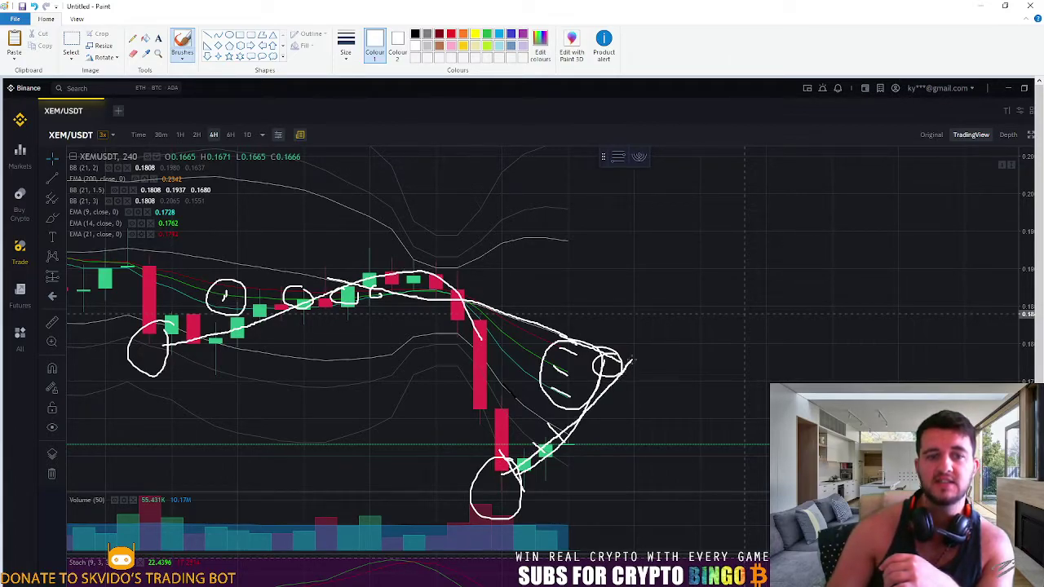
{"action": "mouse_move", "coordinate": [670, 334]}
{"action": "left_mouse_down"}
{"action": "mouse_move", "coordinate": [742, 436]}
{"action": "mouse_move", "coordinate": [755, 544]}
{"action": "mouse_move", "coordinate": [760, 520]}
{"action": "left_mouse_up"}
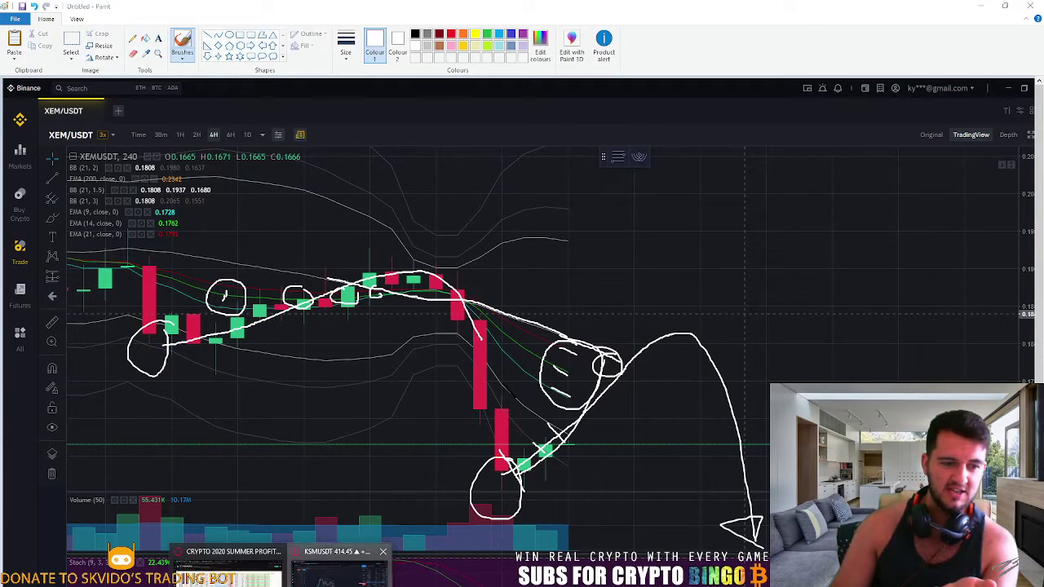
Step: Glance at the KSM/USDT chart in TradingView, return, and switch to the live XEM/USDT chart in Binance to view more candle history
{"action": "key", "text": "alt+Tab"}
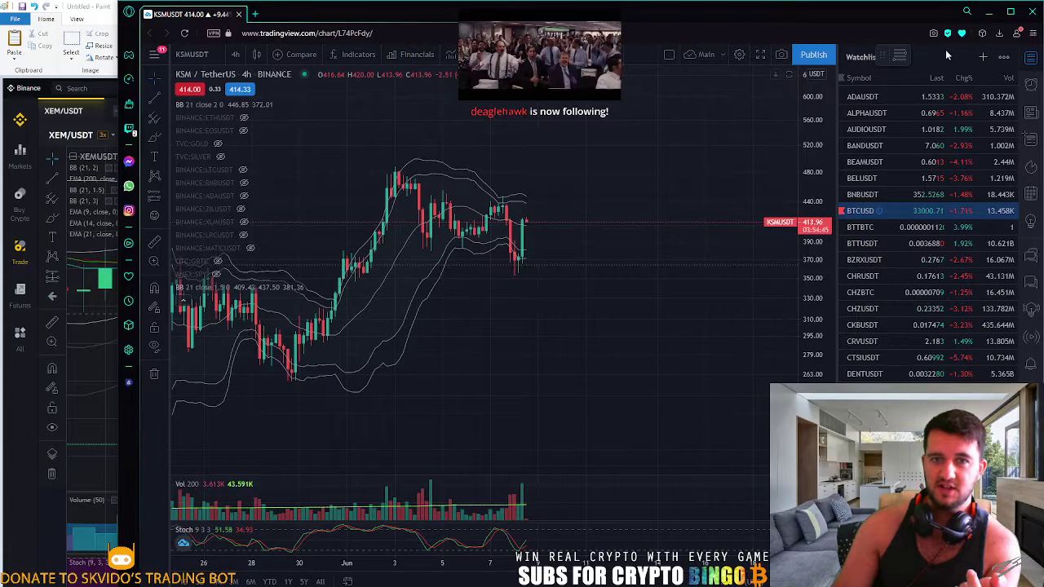
{"action": "key", "text": "alt+Tab"}
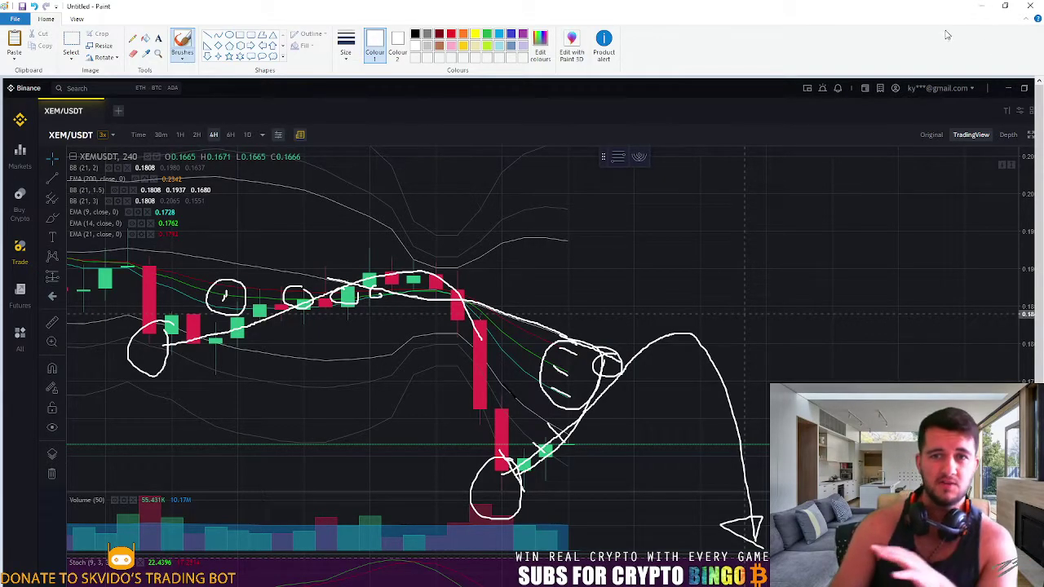
{"action": "left_click", "coordinate": [1004, 6]}
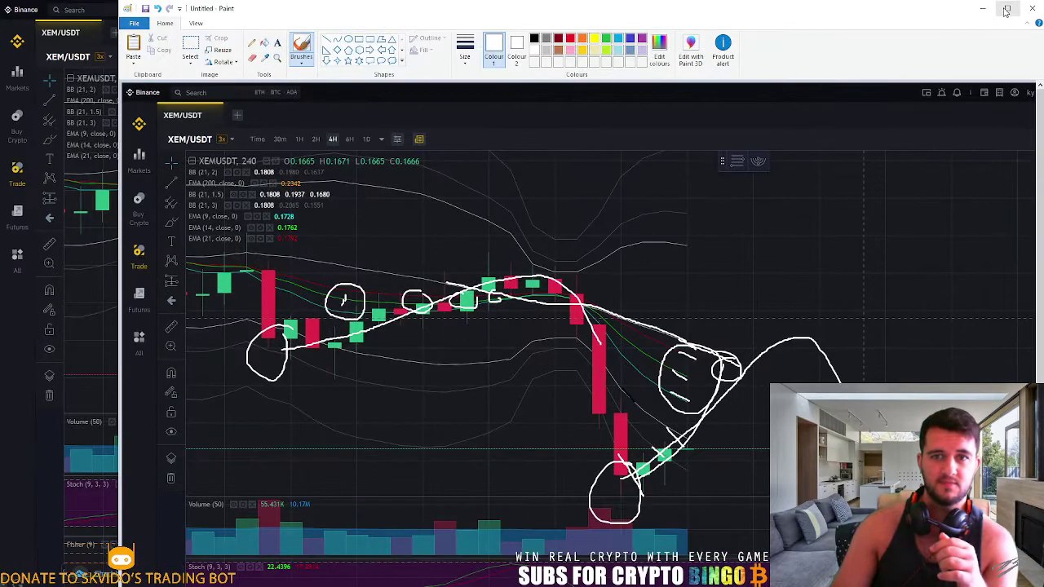
{"action": "left_click", "coordinate": [984, 10]}
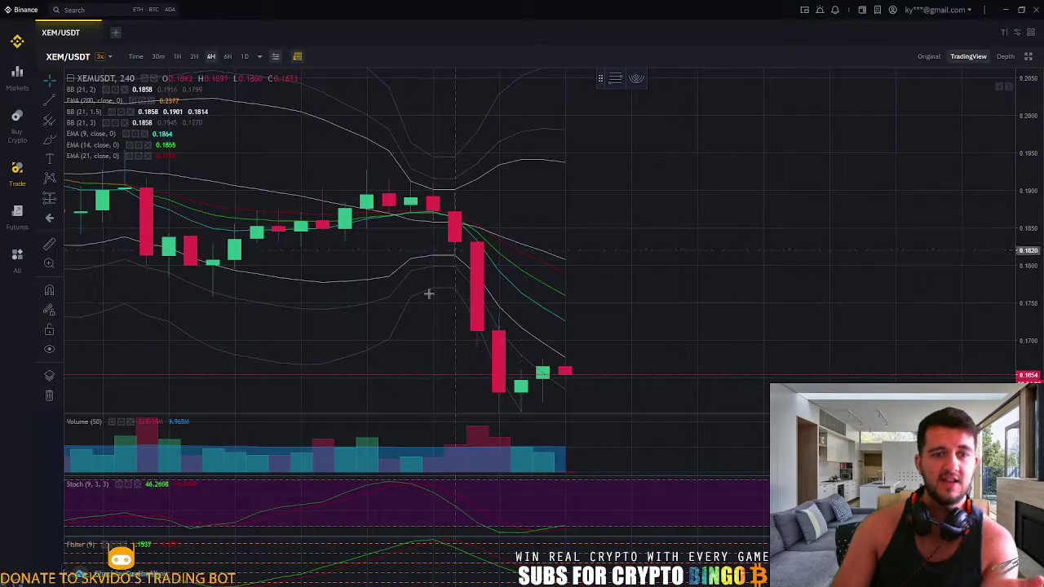
{"action": "scroll", "coordinate": [609, 338], "scroll_direction": "down", "scroll_amount": 5}
{"action": "scroll", "coordinate": [818, 242], "scroll_direction": "down", "scroll_amount": 3}
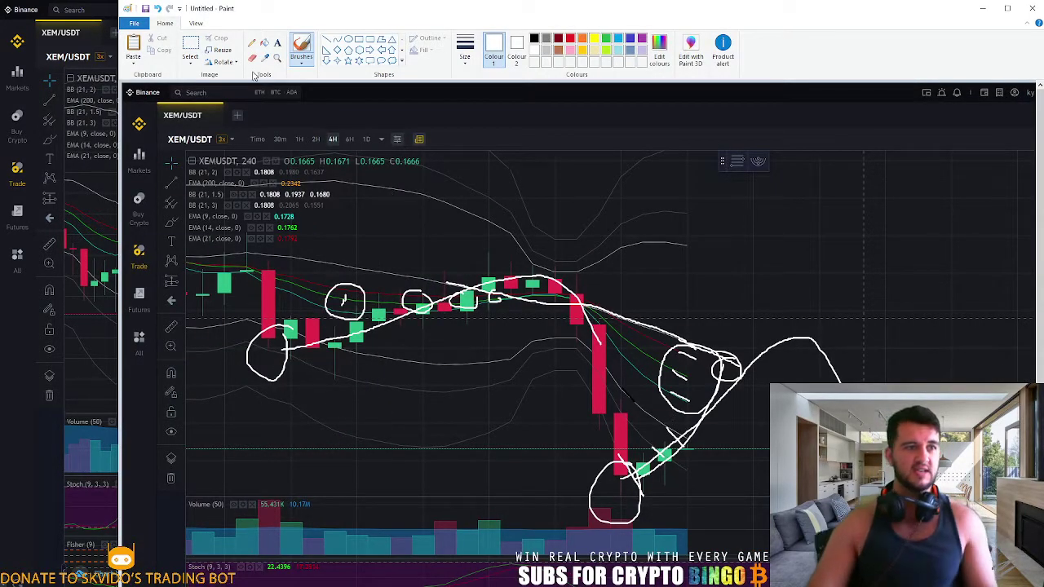
Step: Undo the annotations on the chart screenshot in Paint and start a new blank image without saving
{"action": "key", "text": "ctrl+z"}
{"action": "key", "text": "ctrl+z"}
{"action": "key", "text": "ctrl+z"}
{"action": "key", "text": "ctrl+z"}
{"action": "key", "text": "ctrl+z"}
{"action": "key", "text": "ctrl+z"}
{"action": "key", "text": "ctrl+z"}
{"action": "key", "text": "ctrl+z"}
{"action": "key", "text": "ctrl+z"}
{"action": "key", "text": "ctrl+z"}
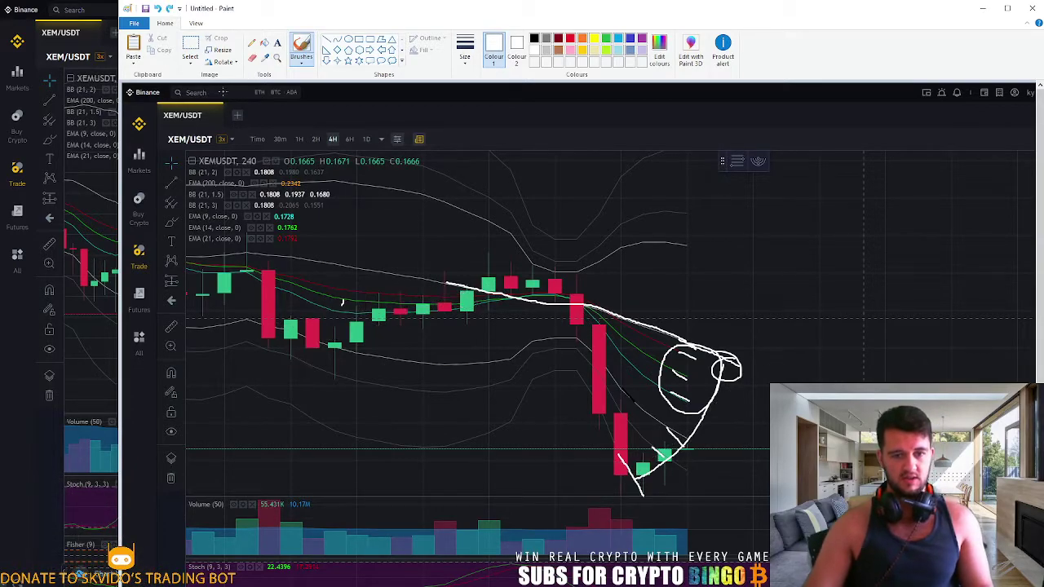
{"action": "key", "text": "ctrl+z"}
{"action": "key", "text": "ctrl+z"}
{"action": "key", "text": "ctrl+z"}
{"action": "key", "text": "ctrl+z"}
{"action": "left_click", "coordinate": [134, 23]}
{"action": "left_click", "coordinate": [147, 286]}
{"action": "left_click", "coordinate": [601, 323]}
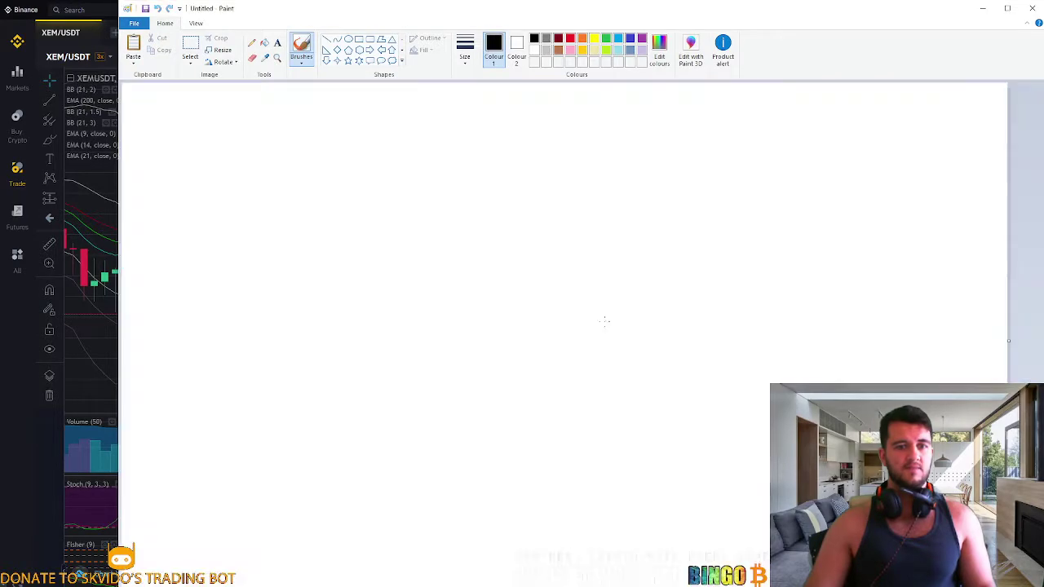
Step: Draw a blue rising curve and a black stair-step line above it that touches the curve after each rise
{"action": "left_click", "coordinate": [617, 38]}
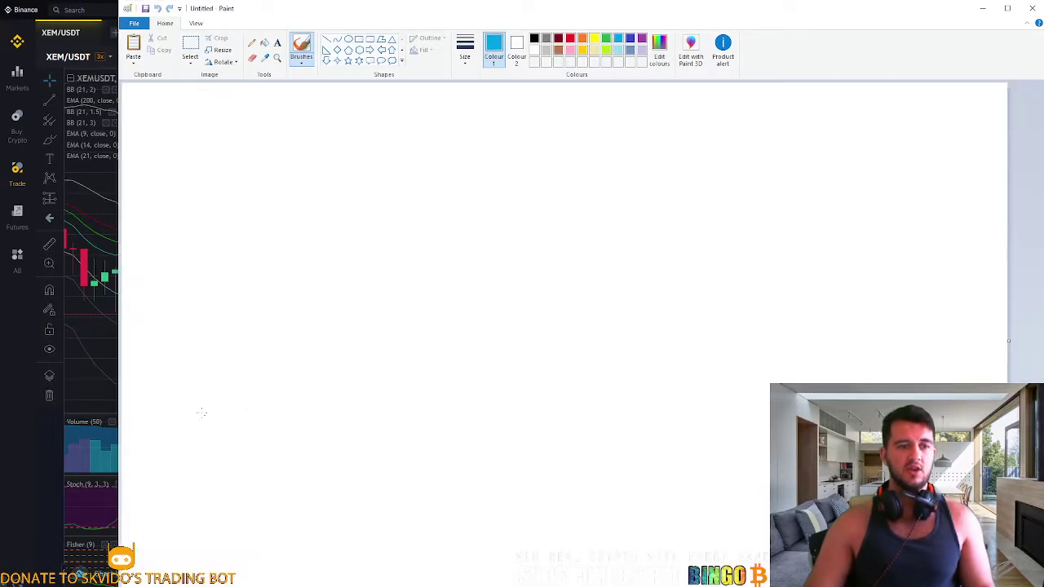
{"action": "mouse_move", "coordinate": [289, 495]}
{"action": "left_mouse_down"}
{"action": "mouse_move", "coordinate": [354, 481]}
{"action": "mouse_move", "coordinate": [462, 392]}
{"action": "mouse_move", "coordinate": [581, 178]}
{"action": "left_mouse_up"}
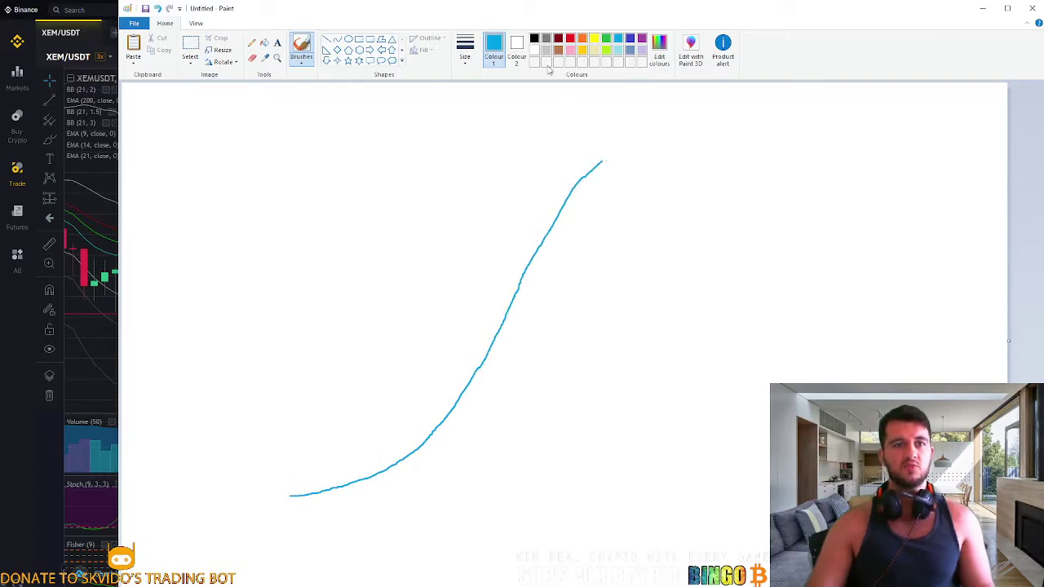
{"action": "left_click", "coordinate": [535, 38]}
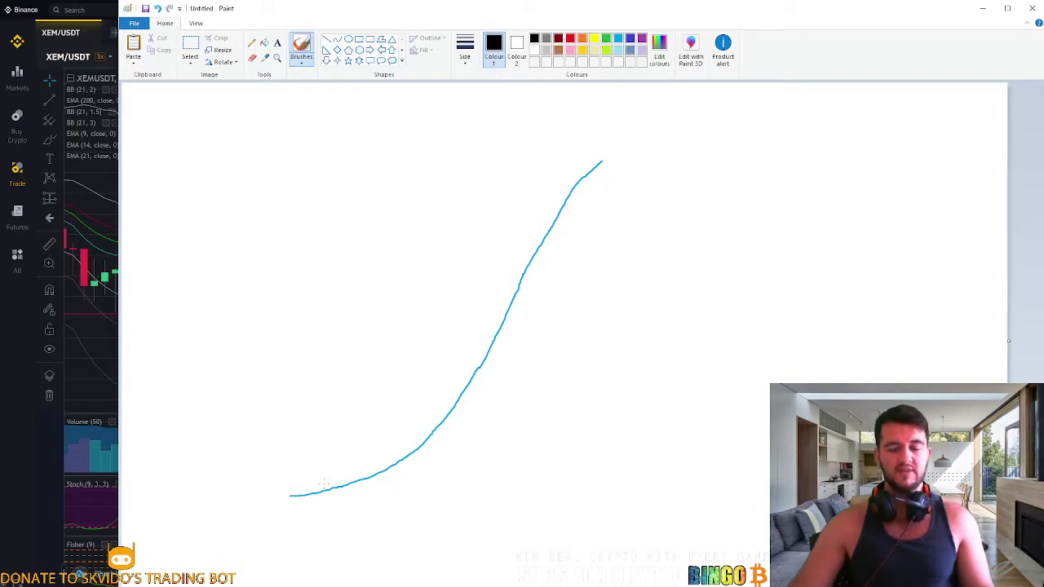
{"action": "mouse_move", "coordinate": [324, 484]}
{"action": "left_mouse_down"}
{"action": "mouse_move", "coordinate": [377, 364]}
{"action": "mouse_move", "coordinate": [460, 379]}
{"action": "left_mouse_up"}
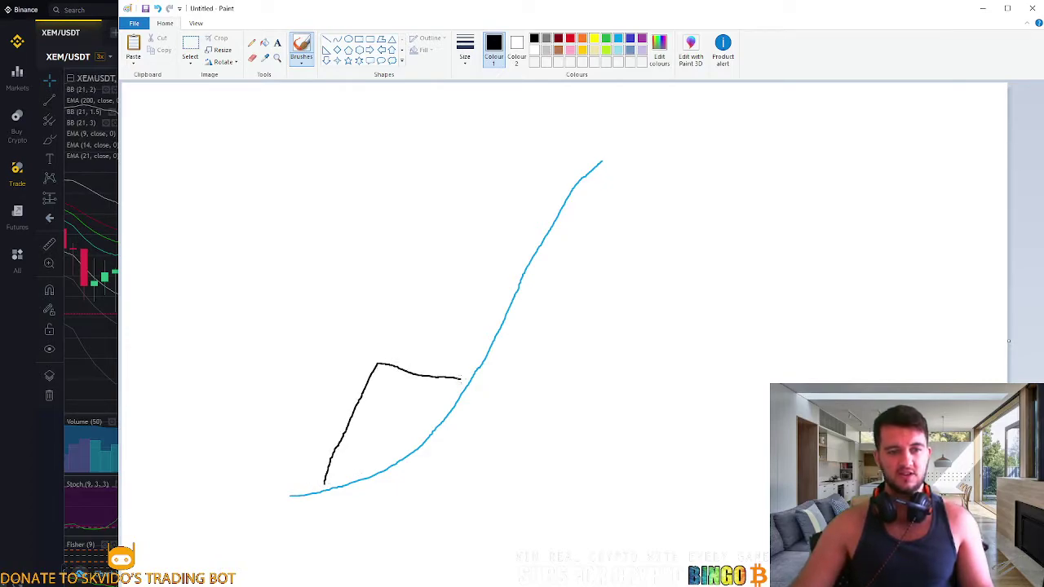
{"action": "left_click_drag", "start_coordinate": [526, 270], "coordinate": [545, 179]}
Step: Draw a grey rising curve through the peaks of the black steps, and green and red rising curves below the blue one
{"action": "left_click", "coordinate": [545, 39]}
{"action": "mouse_move", "coordinate": [349, 400]}
{"action": "left_mouse_down"}
{"action": "mouse_move", "coordinate": [440, 334]}
{"action": "mouse_move", "coordinate": [586, 124]}
{"action": "left_mouse_up"}
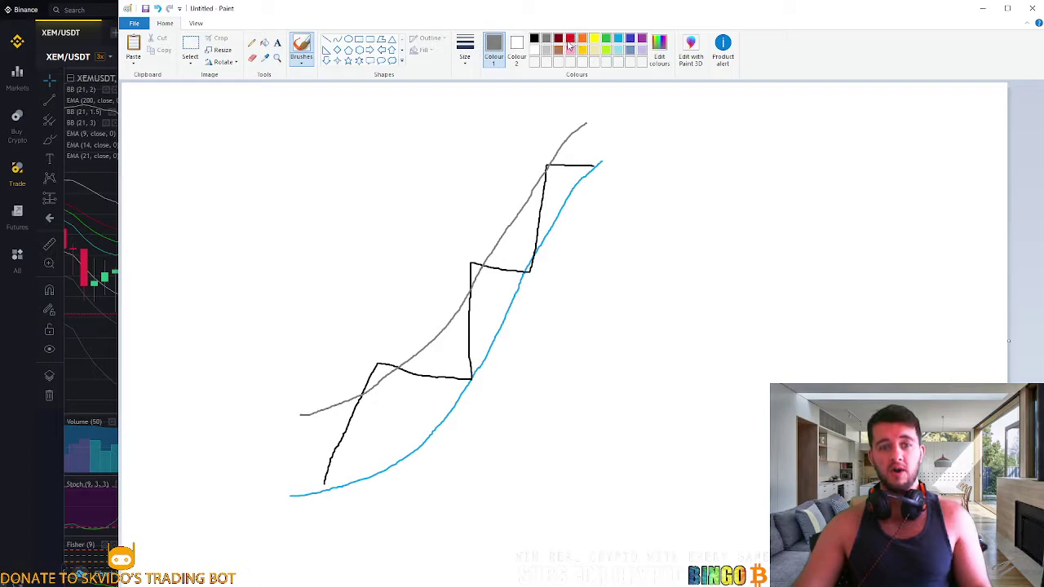
{"action": "left_click", "coordinate": [608, 39]}
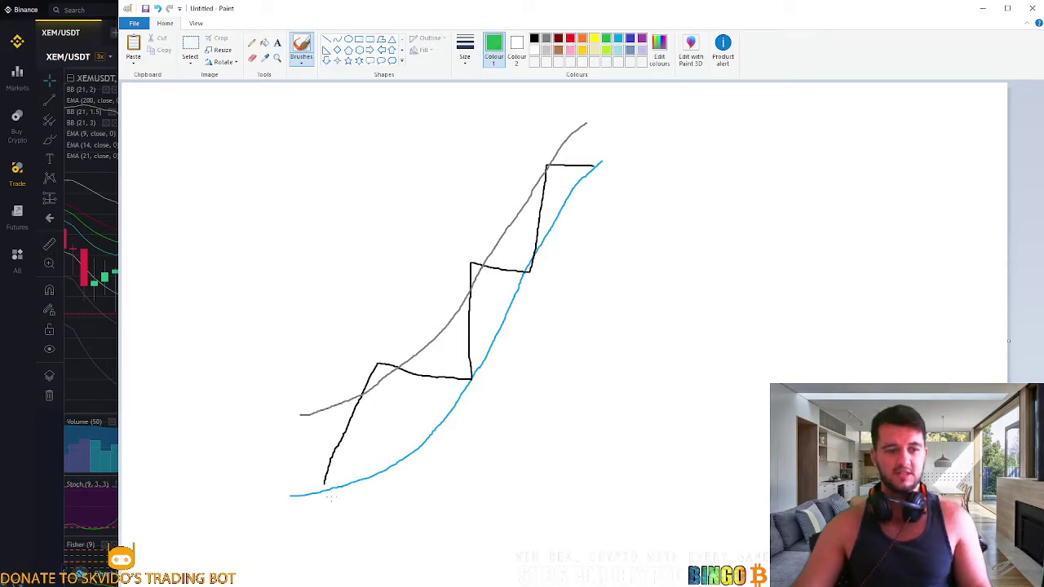
{"action": "left_click_drag", "start_coordinate": [372, 499], "coordinate": [416, 478]}
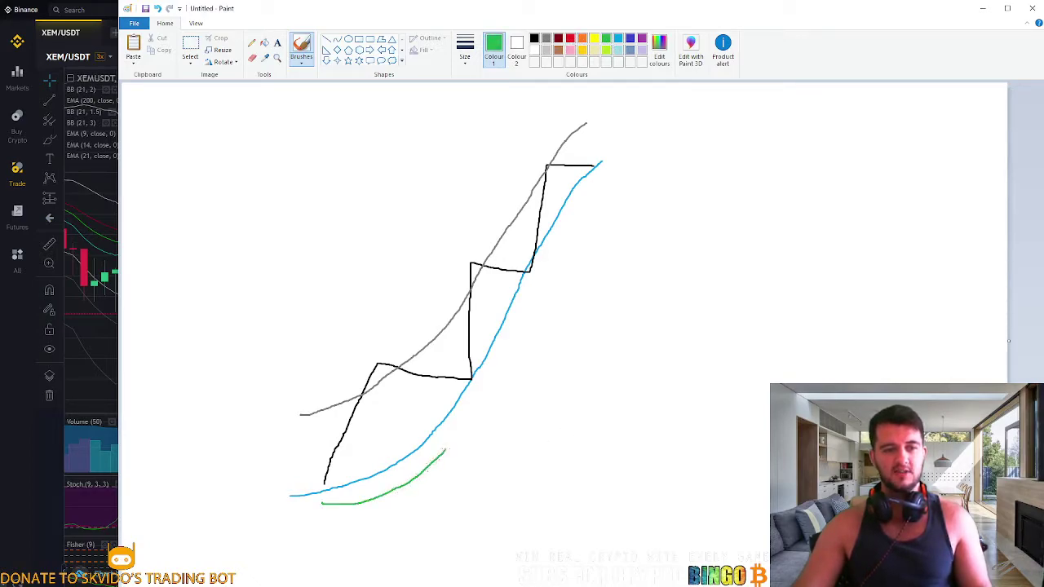
{"action": "left_click_drag", "start_coordinate": [521, 353], "coordinate": [608, 238]}
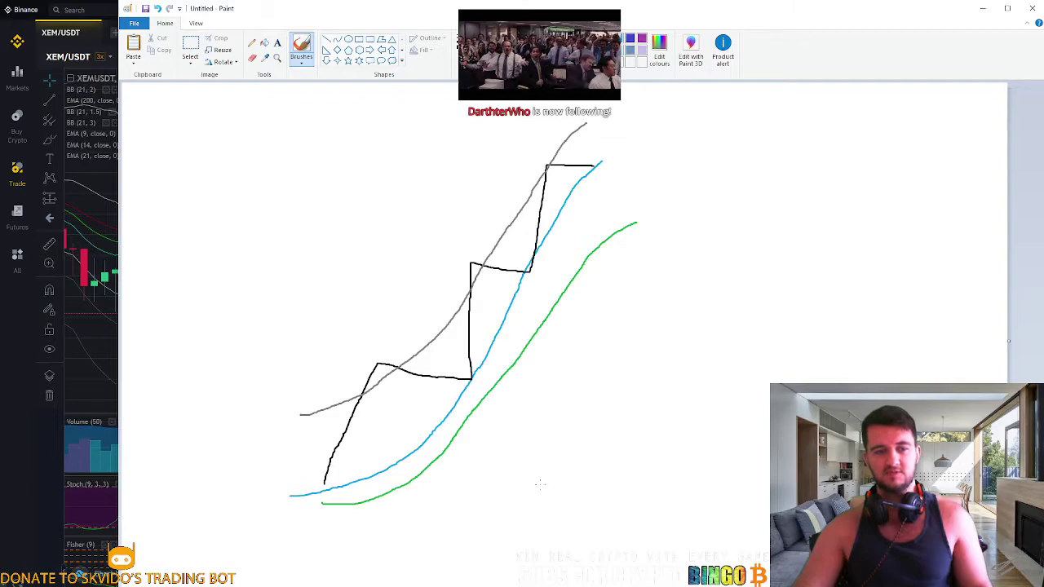
{"action": "mouse_move", "coordinate": [327, 519]}
{"action": "left_mouse_down"}
{"action": "mouse_move", "coordinate": [434, 489]}
{"action": "mouse_move", "coordinate": [588, 334]}
{"action": "mouse_move", "coordinate": [647, 308]}
{"action": "left_mouse_up"}
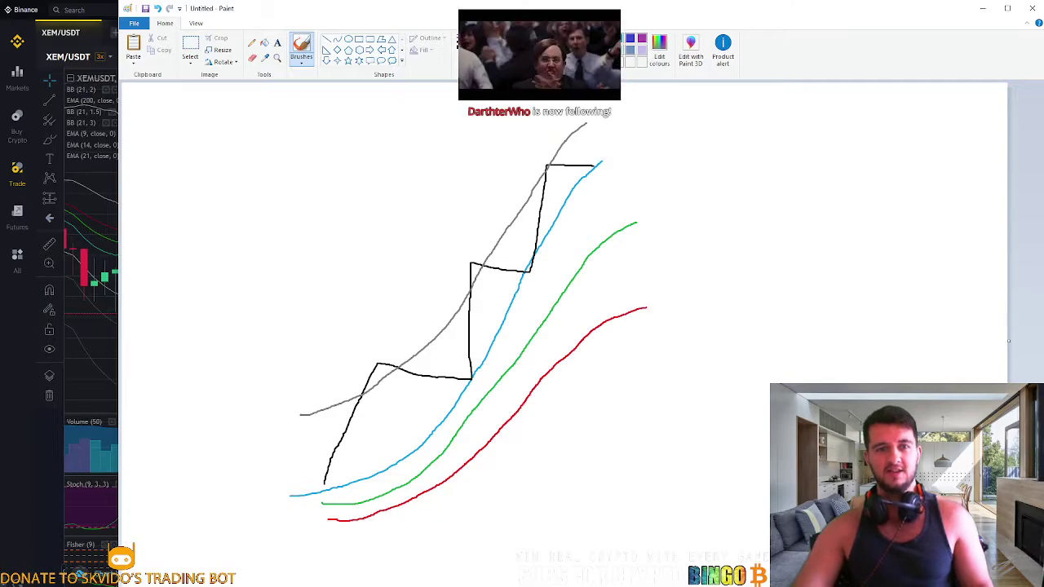
Step: Circle the last black peak at the grey curve, draw a black arrow falling from it, and add short strokes between the coloured curves
{"action": "left_click", "coordinate": [533, 38]}
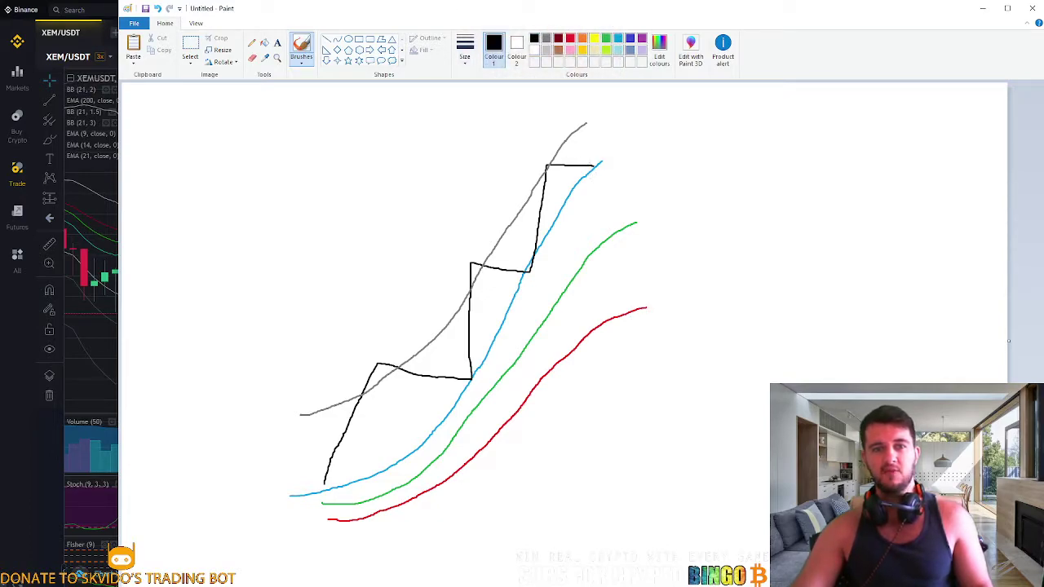
{"action": "mouse_move", "coordinate": [551, 154]}
{"action": "left_mouse_down"}
{"action": "mouse_move", "coordinate": [545, 186]}
{"action": "mouse_move", "coordinate": [552, 171]}
{"action": "mouse_move", "coordinate": [620, 175]}
{"action": "mouse_move", "coordinate": [706, 277]}
{"action": "mouse_move", "coordinate": [692, 285]}
{"action": "mouse_move", "coordinate": [730, 331]}
{"action": "left_mouse_up"}
{"action": "left_click_drag", "start_coordinate": [606, 181], "coordinate": [621, 217]}
{"action": "left_click_drag", "start_coordinate": [624, 257], "coordinate": [642, 308]}
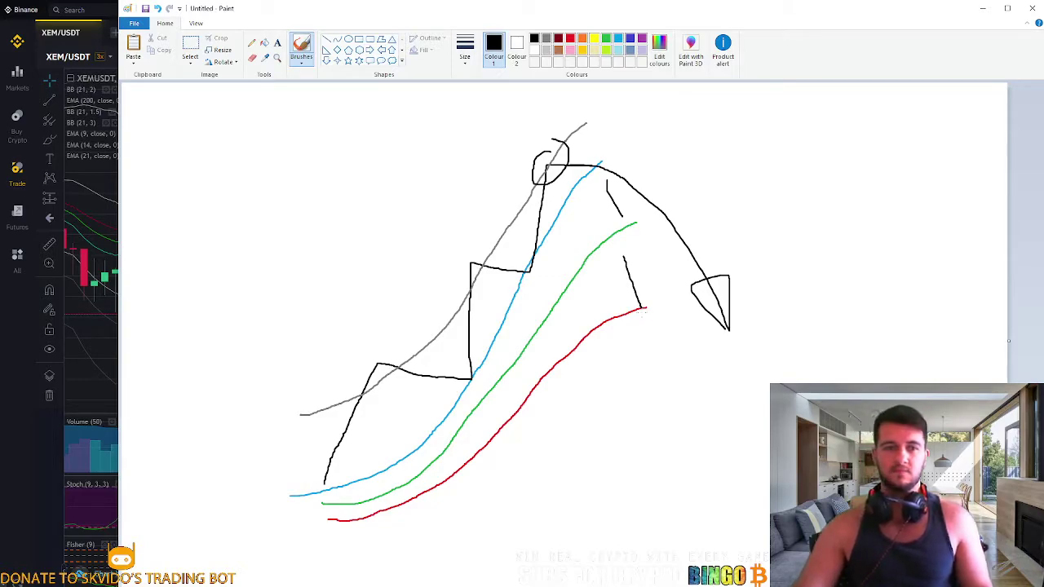
Step: Undo the peak circle, the falling arrow, the short black strokes and the red curve
{"action": "key", "text": "ctrl+z"}
{"action": "key", "text": "ctrl+z"}
{"action": "key", "text": "ctrl+z"}
{"action": "key", "text": "ctrl+z"}
{"action": "key", "text": "ctrl+z"}
{"action": "key", "text": "ctrl+z"}
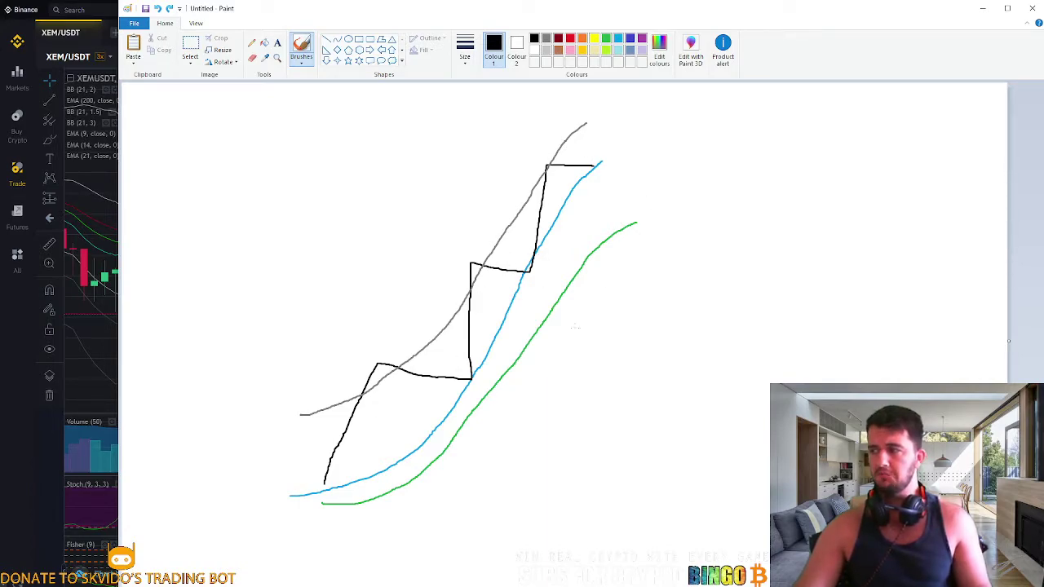
{"action": "left_click_drag", "start_coordinate": [472, 371], "coordinate": [469, 377]}
{"action": "mouse_move", "coordinate": [538, 251]}
{"action": "left_mouse_down"}
{"action": "mouse_move", "coordinate": [521, 282]}
{"action": "mouse_move", "coordinate": [569, 263]}
{"action": "left_mouse_up"}
{"action": "key", "text": "ctrl+z"}
{"action": "key", "text": "ctrl+z"}
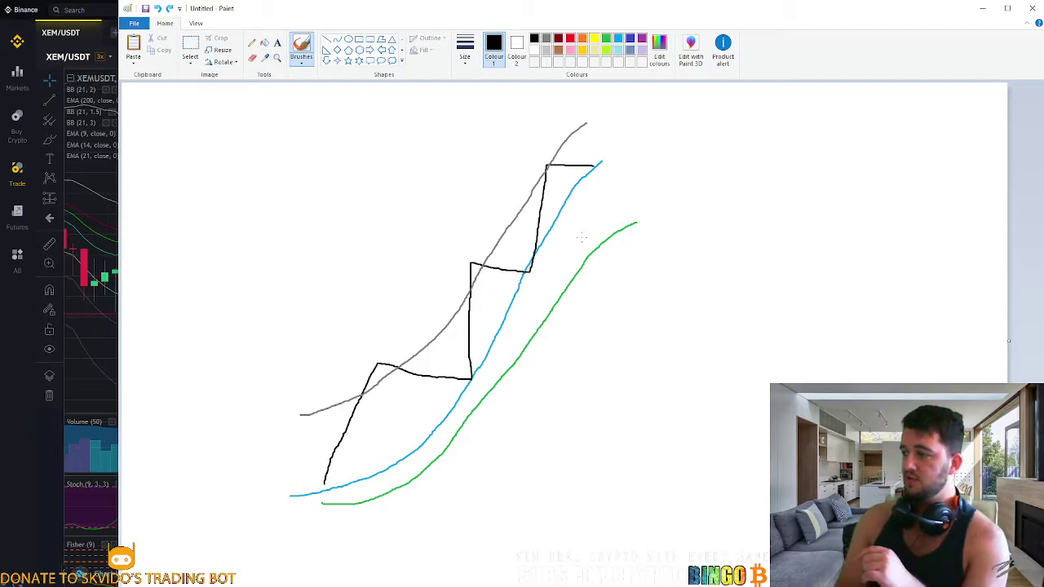
Step: Switch to the Binance chart and hide the three Bollinger Bands and the 14, 21 and 200 EMAs, leaving only EMA 9
{"action": "left_click", "coordinate": [983, 12]}
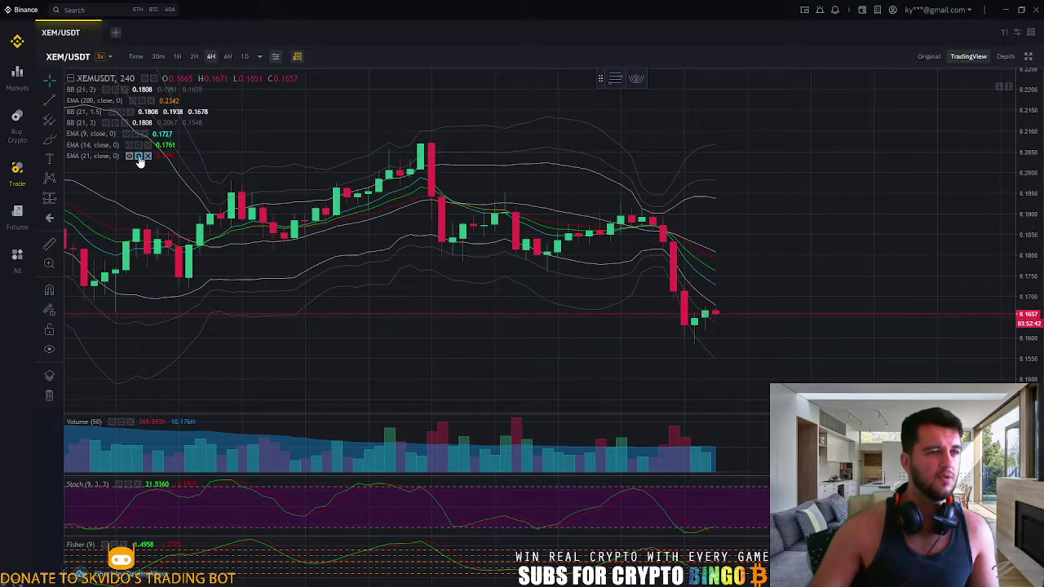
{"action": "left_click", "coordinate": [139, 156]}
{"action": "key", "text": "Escape"}
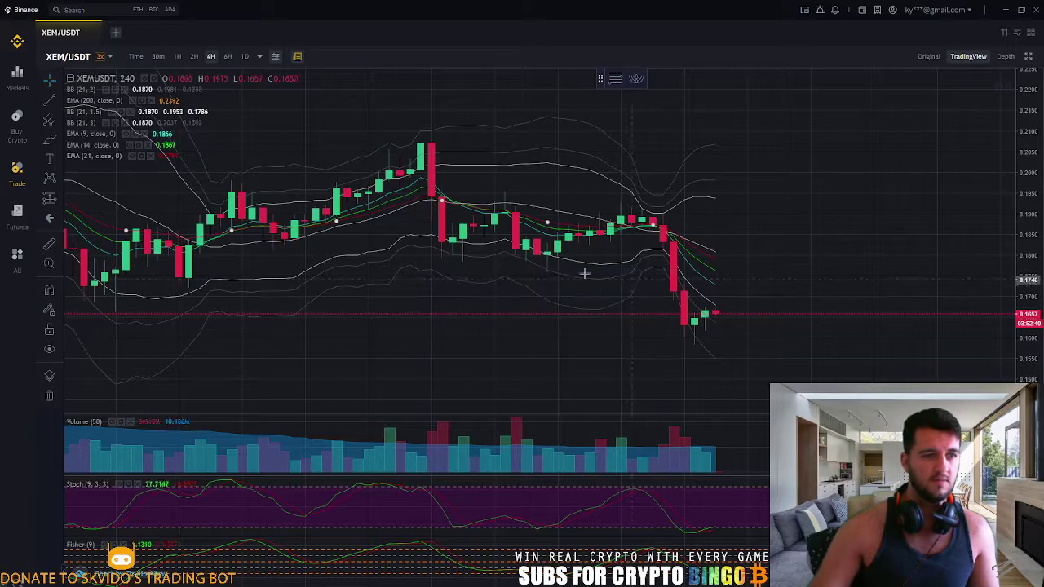
{"action": "left_click", "coordinate": [132, 156]}
{"action": "left_click", "coordinate": [130, 145]}
{"action": "left_click", "coordinate": [105, 122]}
{"action": "left_click", "coordinate": [112, 112]}
{"action": "left_click", "coordinate": [132, 100]}
{"action": "left_click", "coordinate": [106, 91]}
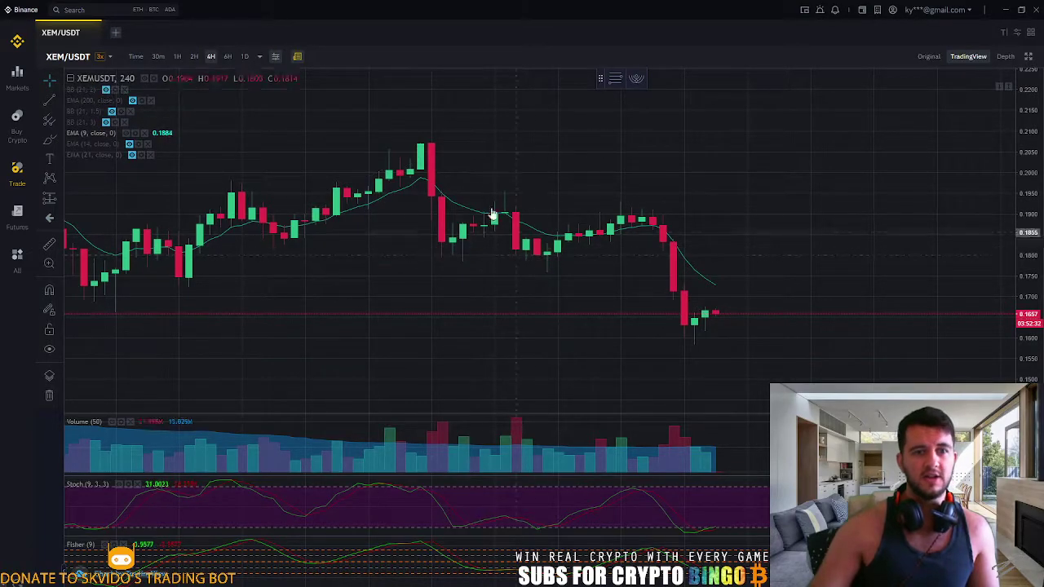
Step: Paste a screenshot of the EMA 9 chart over the Paint sketch and position it so the latest candles are in view
{"action": "left_click_drag", "start_coordinate": [789, 286], "coordinate": [741, 296]}
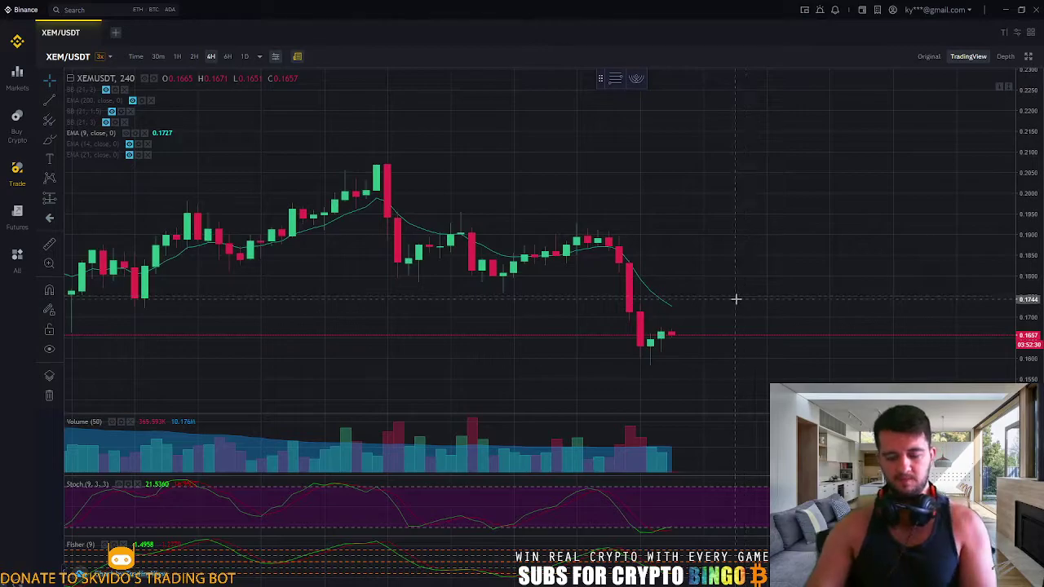
{"action": "key", "text": "alt+Tab"}
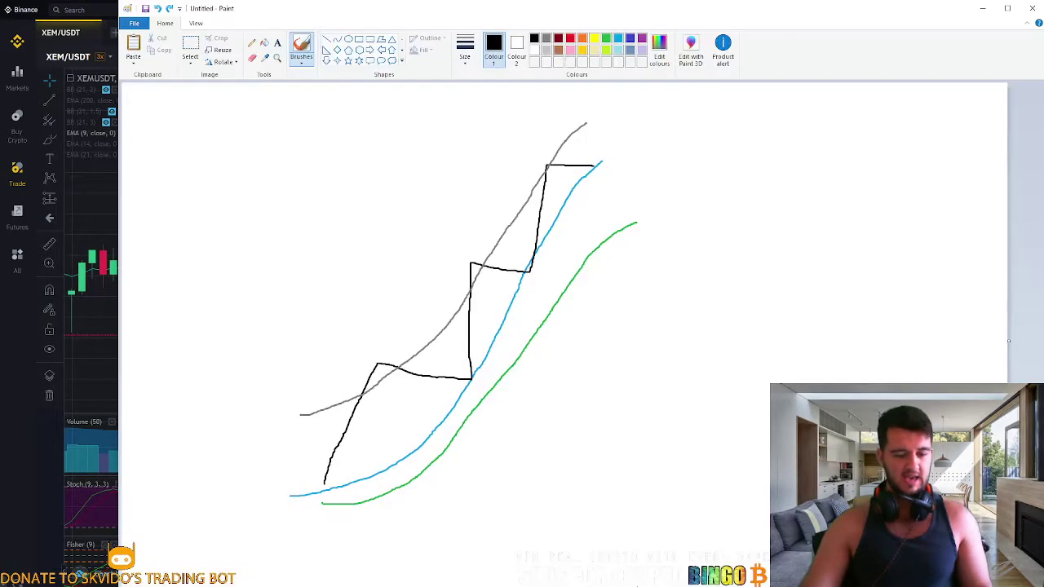
{"action": "key", "text": "alt+Tab"}
{"action": "left_click_drag", "start_coordinate": [706, 426], "coordinate": [601, 387]}
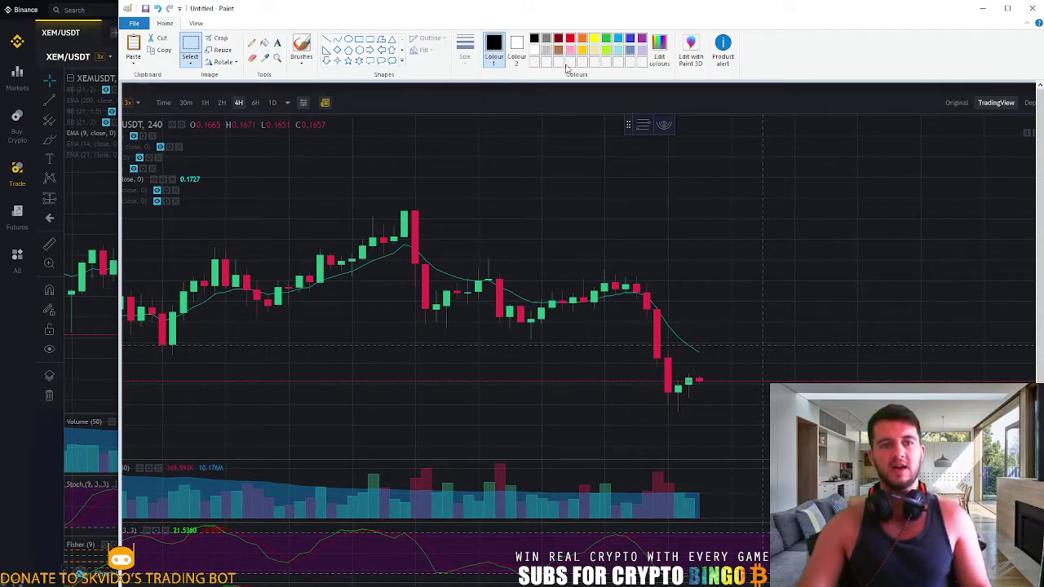
Step: Circle the 4H timeframe and the latest candles below the EMA 9 line with a white brush
{"action": "left_click", "coordinate": [532, 51]}
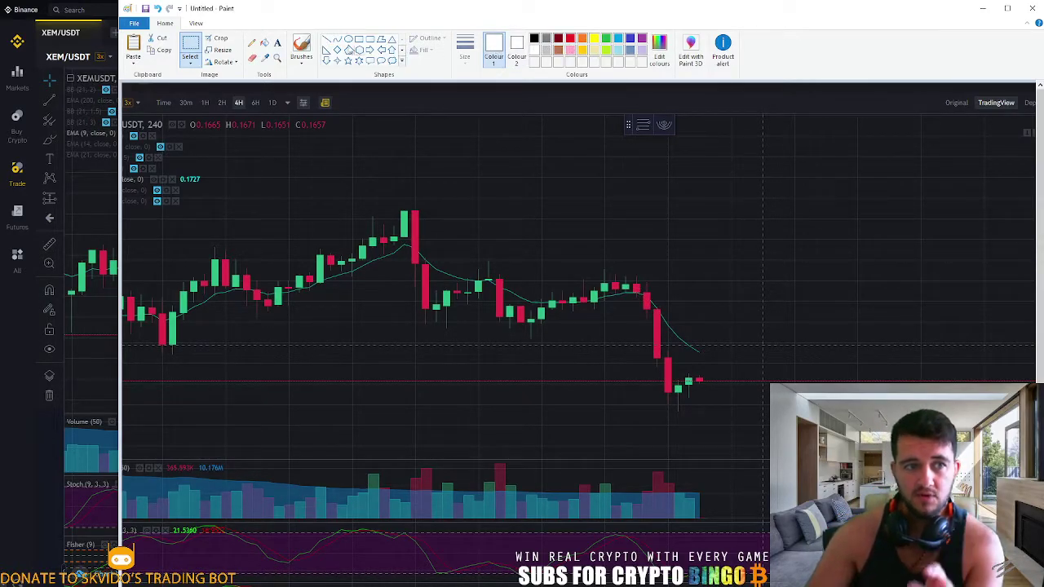
{"action": "left_click", "coordinate": [301, 50]}
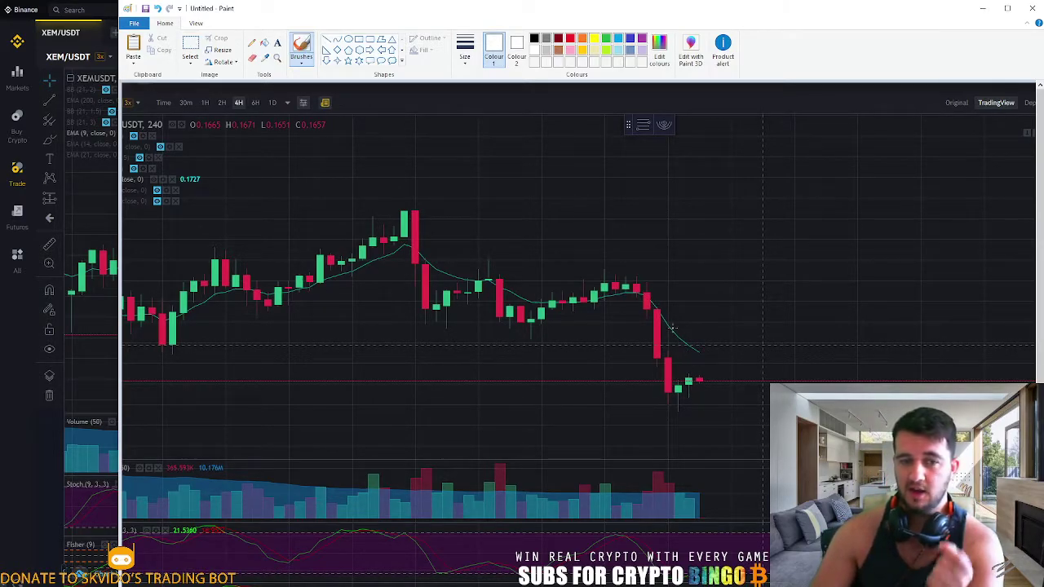
{"action": "mouse_move", "coordinate": [249, 96]}
{"action": "left_mouse_down"}
{"action": "mouse_move", "coordinate": [243, 88]}
{"action": "mouse_move", "coordinate": [222, 106]}
{"action": "mouse_move", "coordinate": [255, 113]}
{"action": "mouse_move", "coordinate": [236, 86]}
{"action": "left_mouse_up"}
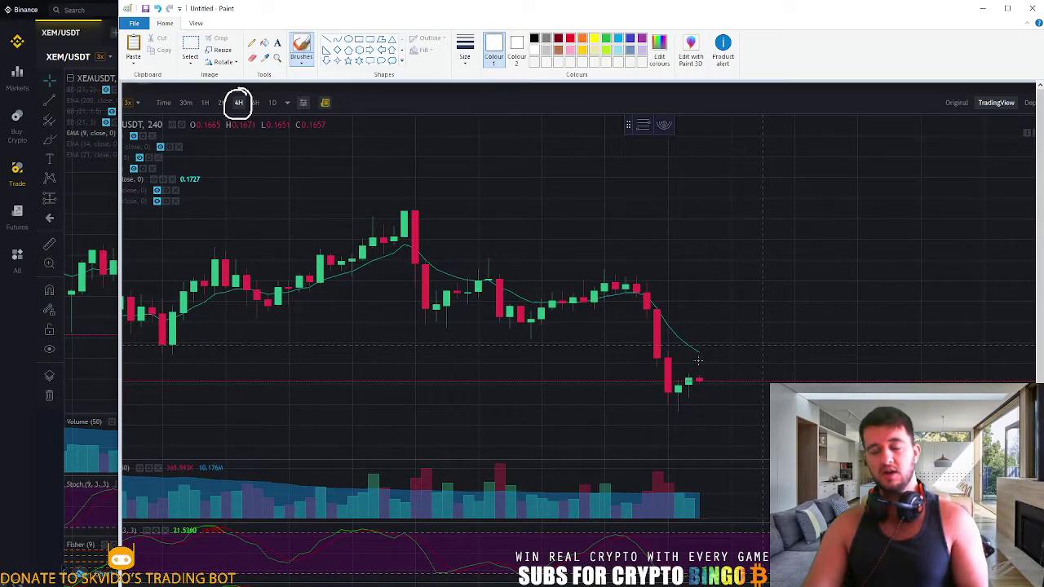
{"action": "mouse_move", "coordinate": [693, 359]}
{"action": "left_mouse_down"}
{"action": "mouse_move", "coordinate": [685, 352]}
{"action": "mouse_move", "coordinate": [647, 371]}
{"action": "mouse_move", "coordinate": [685, 430]}
{"action": "mouse_move", "coordinate": [713, 370]}
{"action": "mouse_move", "coordinate": [675, 349]}
{"action": "left_mouse_up"}
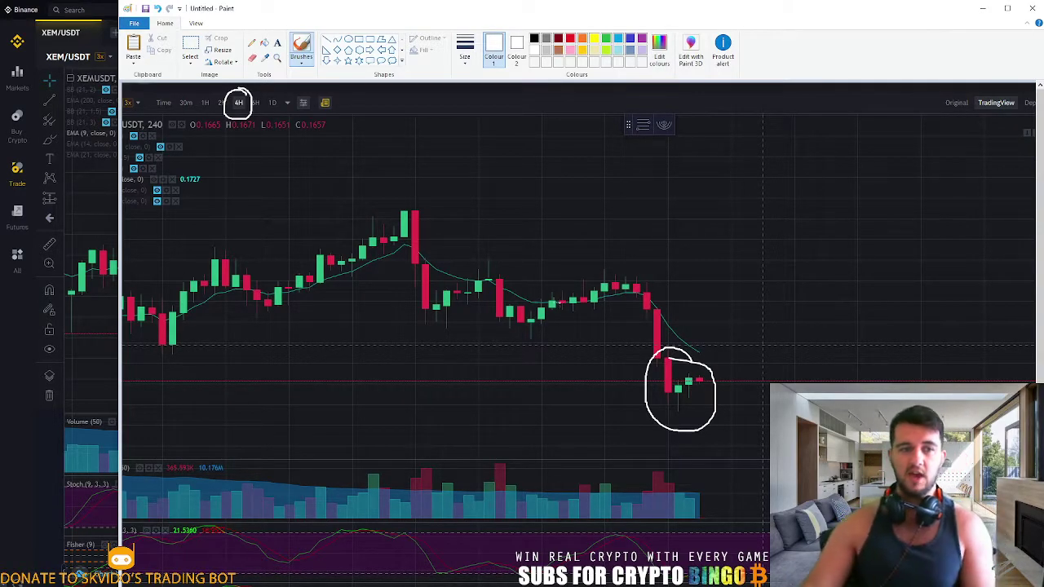
Step: Circle the two candles at the chart's peak with the white brush
{"action": "mouse_move", "coordinate": [412, 201]}
{"action": "left_mouse_down"}
{"action": "mouse_move", "coordinate": [420, 222]}
{"action": "mouse_move", "coordinate": [406, 196]}
{"action": "left_mouse_up"}
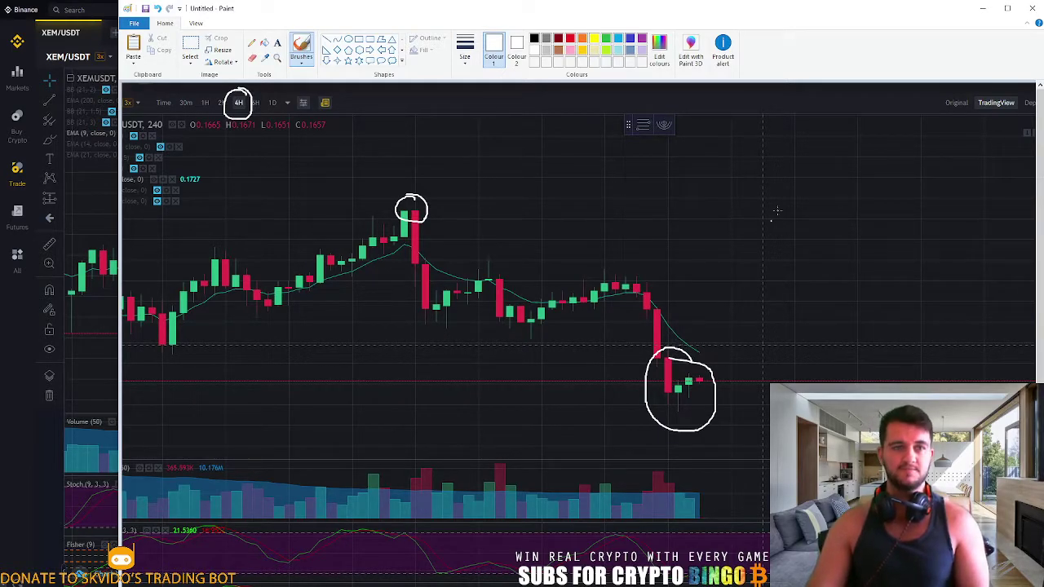
Step: Switch to the Binance chart, hide EMA 9 and show EMA 14 instead
{"action": "left_click", "coordinate": [982, 8]}
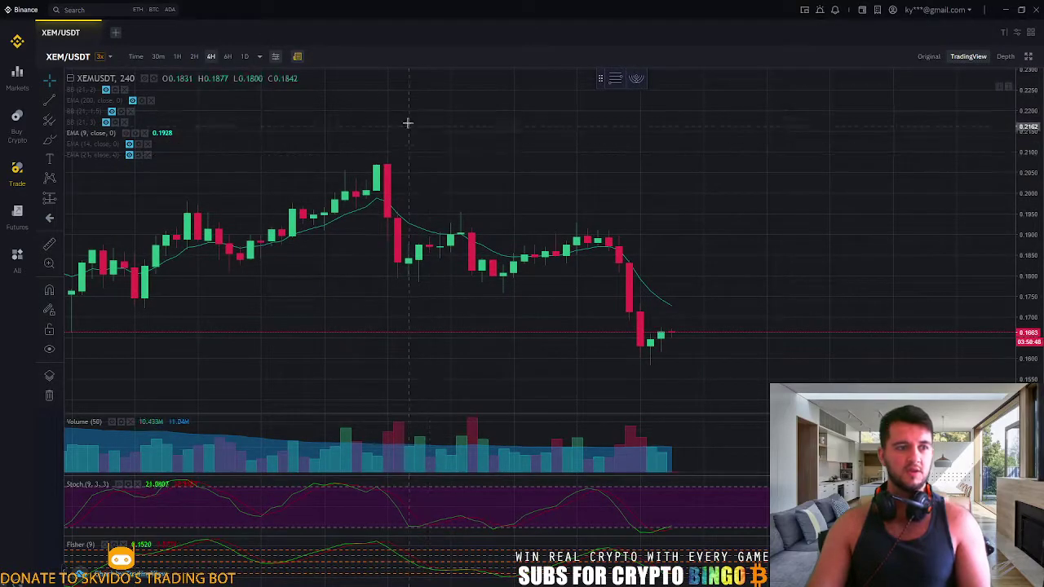
{"action": "left_click", "coordinate": [127, 134]}
{"action": "left_click", "coordinate": [128, 145]}
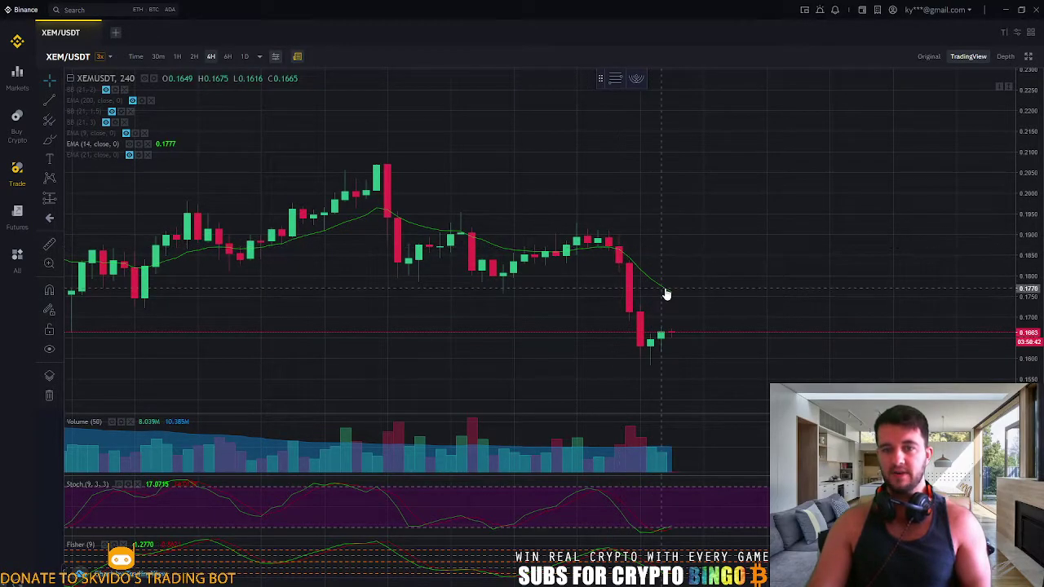
Step: Switch the chart to 1D and on to 1H, and show EMA 9 and EMA 21 alongside EMA 14
{"action": "left_click", "coordinate": [245, 58]}
{"action": "left_click_drag", "start_coordinate": [701, 209], "coordinate": [680, 274]}
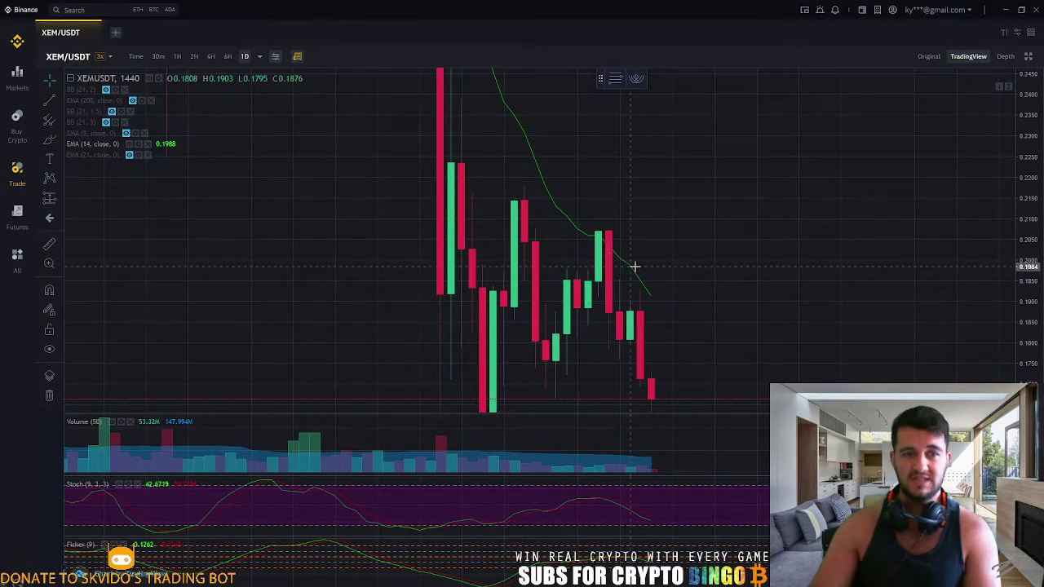
{"action": "left_click", "coordinate": [177, 56]}
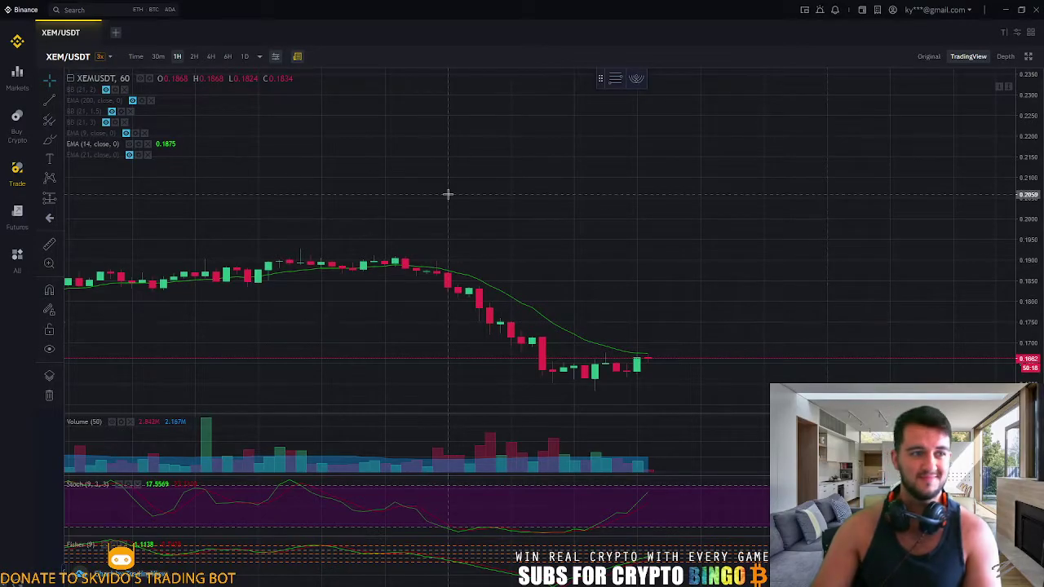
{"action": "left_click", "coordinate": [129, 155]}
{"action": "left_click", "coordinate": [128, 132]}
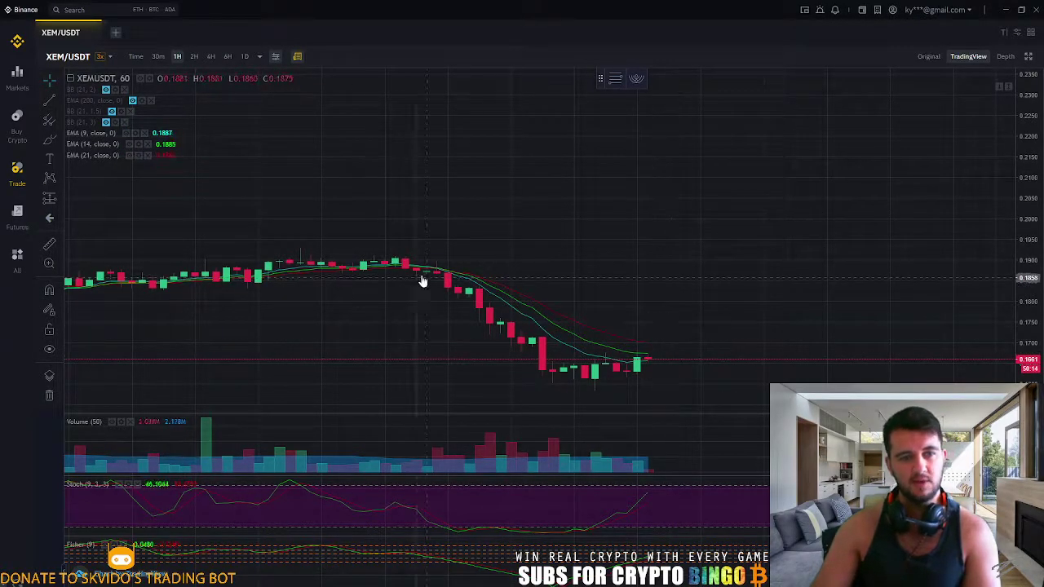
Step: Paste an enlarged screenshot of the 1H EMA crossover before the drop into Paint and position it with the crossover in view
{"action": "scroll", "coordinate": [506, 261], "scroll_direction": "up", "scroll_amount": 3}
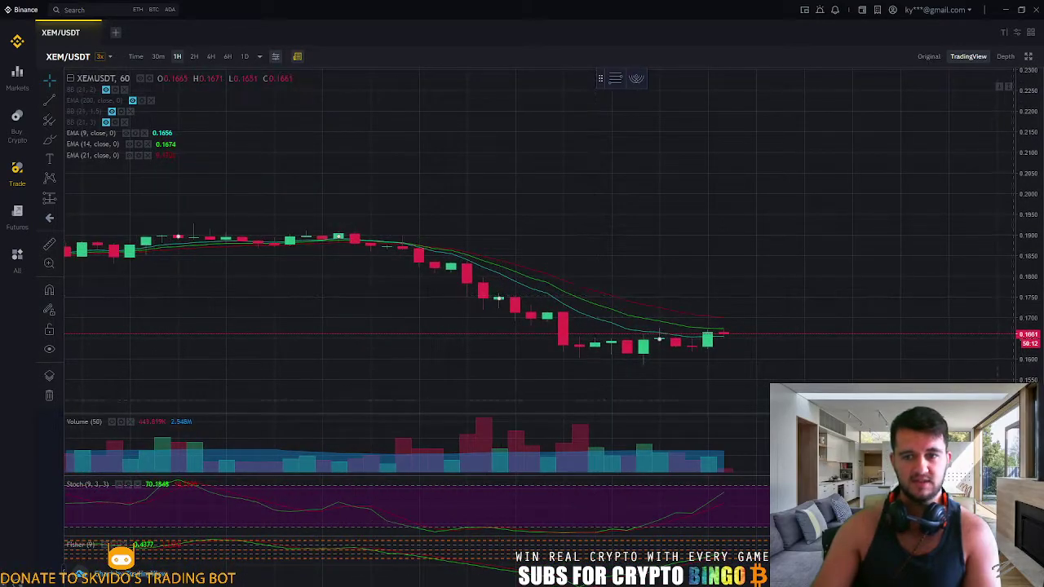
{"action": "scroll", "coordinate": [1016, 272], "scroll_direction": "up", "scroll_amount": 5}
{"action": "left_click_drag", "start_coordinate": [805, 268], "coordinate": [877, 269]}
{"action": "left_click_drag", "start_coordinate": [1025, 371], "coordinate": [1024, 261]}
{"action": "left_click_drag", "start_coordinate": [885, 226], "coordinate": [694, 210]}
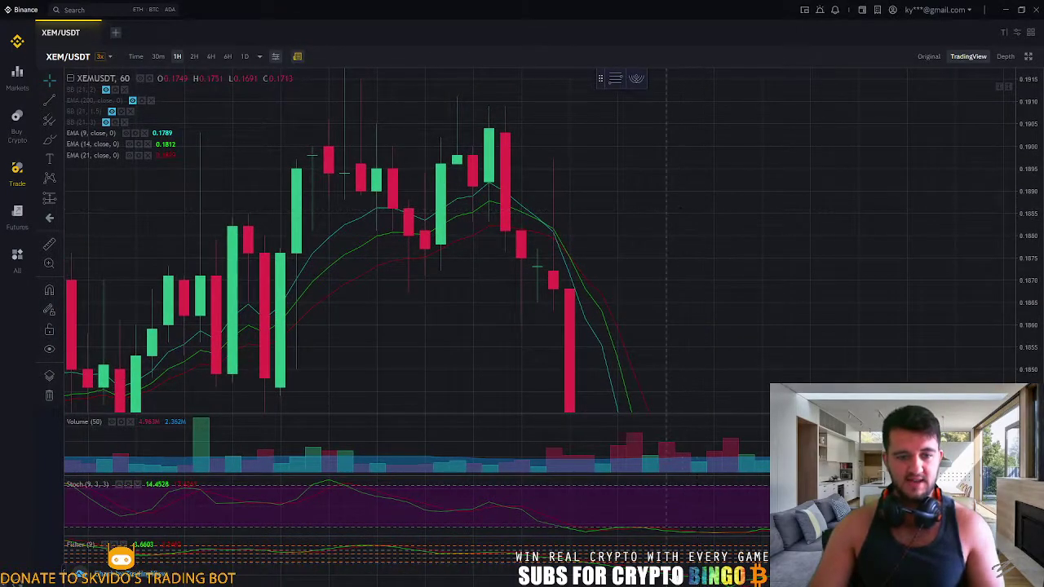
{"action": "key", "text": "alt+Tab"}
{"action": "key", "text": "ctrl+v"}
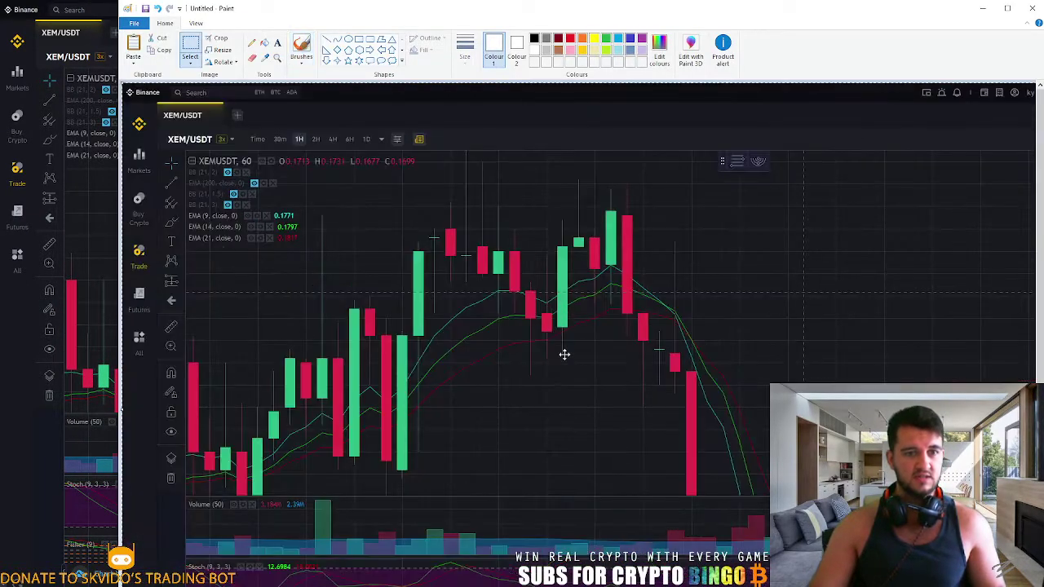
{"action": "left_click_drag", "start_coordinate": [564, 353], "coordinate": [457, 310]}
Step: Circle the EMA crossover in white, draw an arrow pointing to it and label the arrow BUY
{"action": "left_click", "coordinate": [300, 47]}
{"action": "mouse_move", "coordinate": [569, 241]}
{"action": "left_mouse_down"}
{"action": "mouse_move", "coordinate": [554, 236]}
{"action": "mouse_move", "coordinate": [530, 310]}
{"action": "mouse_move", "coordinate": [592, 253]}
{"action": "mouse_move", "coordinate": [538, 229]}
{"action": "left_mouse_up"}
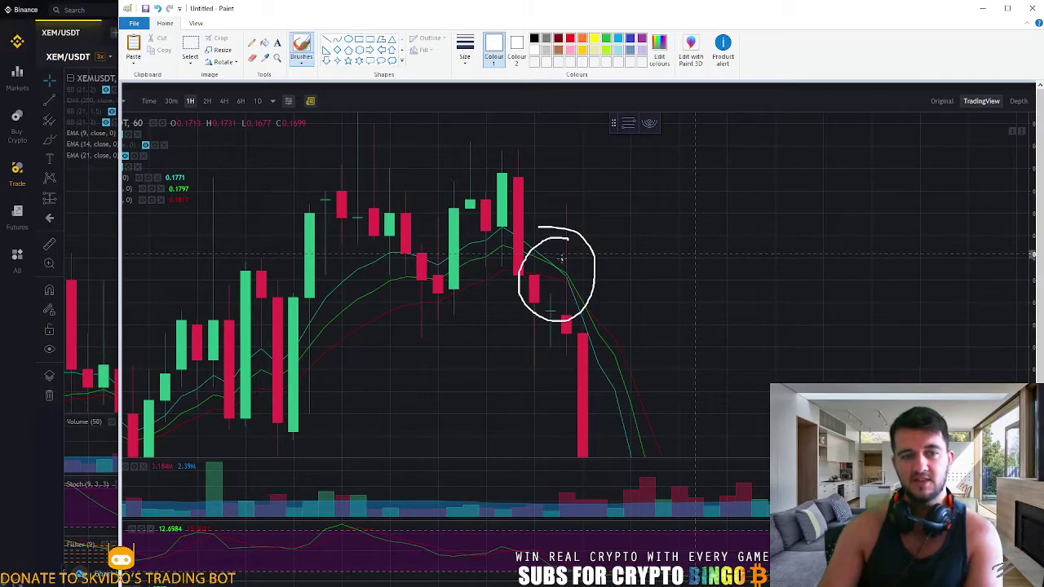
{"action": "mouse_move", "coordinate": [618, 218]}
{"action": "left_mouse_down"}
{"action": "mouse_move", "coordinate": [571, 259]}
{"action": "mouse_move", "coordinate": [603, 269]}
{"action": "left_mouse_up"}
{"action": "mouse_move", "coordinate": [652, 233]}
{"action": "left_mouse_down"}
{"action": "mouse_move", "coordinate": [651, 181]}
{"action": "mouse_move", "coordinate": [673, 215]}
{"action": "mouse_move", "coordinate": [643, 231]}
{"action": "left_mouse_up"}
{"action": "mouse_move", "coordinate": [674, 194]}
{"action": "left_mouse_down"}
{"action": "mouse_move", "coordinate": [693, 237]}
{"action": "mouse_move", "coordinate": [702, 196]}
{"action": "left_mouse_up"}
{"action": "mouse_move", "coordinate": [726, 187]}
{"action": "left_mouse_down"}
{"action": "mouse_move", "coordinate": [716, 256]}
{"action": "mouse_move", "coordinate": [716, 214]}
{"action": "left_mouse_up"}
Step: Circle the candle tops at the peak and connect them to the crossover circle with a line
{"action": "mouse_move", "coordinate": [521, 140]}
{"action": "left_mouse_down"}
{"action": "mouse_move", "coordinate": [447, 186]}
{"action": "mouse_move", "coordinate": [519, 155]}
{"action": "left_mouse_up"}
{"action": "left_click_drag", "start_coordinate": [495, 193], "coordinate": [536, 257]}
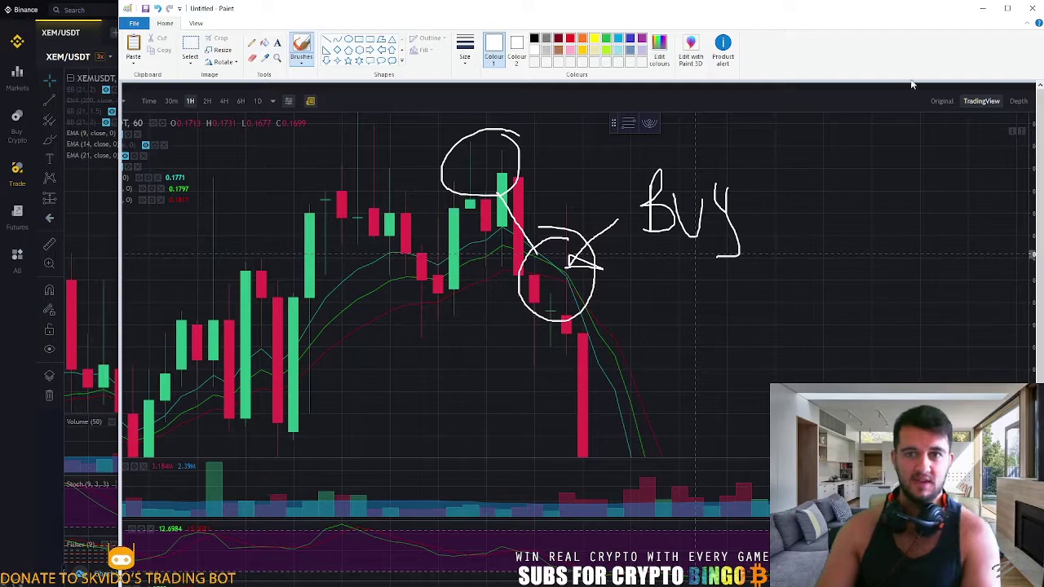
Step: Paste a screenshot of the earlier 1H low with its upward EMA crossover into Paint and position it over the previous drawing
{"action": "left_click", "coordinate": [982, 8]}
{"action": "scroll", "coordinate": [720, 286], "scroll_direction": "up", "scroll_amount": 3}
{"action": "scroll", "coordinate": [620, 348], "scroll_direction": "left", "scroll_amount": 5}
{"action": "scroll", "coordinate": [593, 304], "scroll_direction": "left", "scroll_amount": 5}
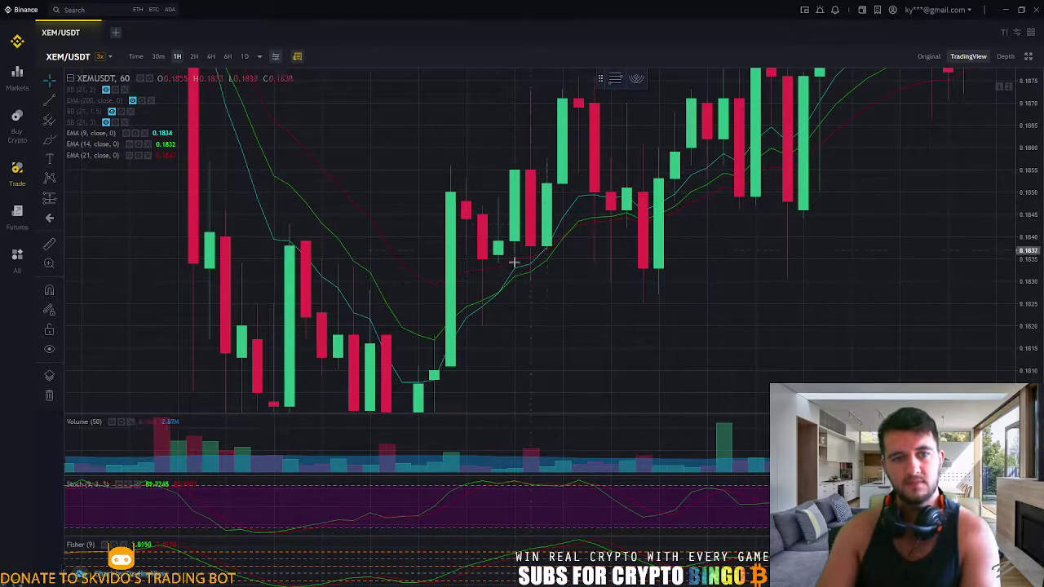
{"action": "scroll", "coordinate": [530, 256], "scroll_direction": "left", "scroll_amount": 1}
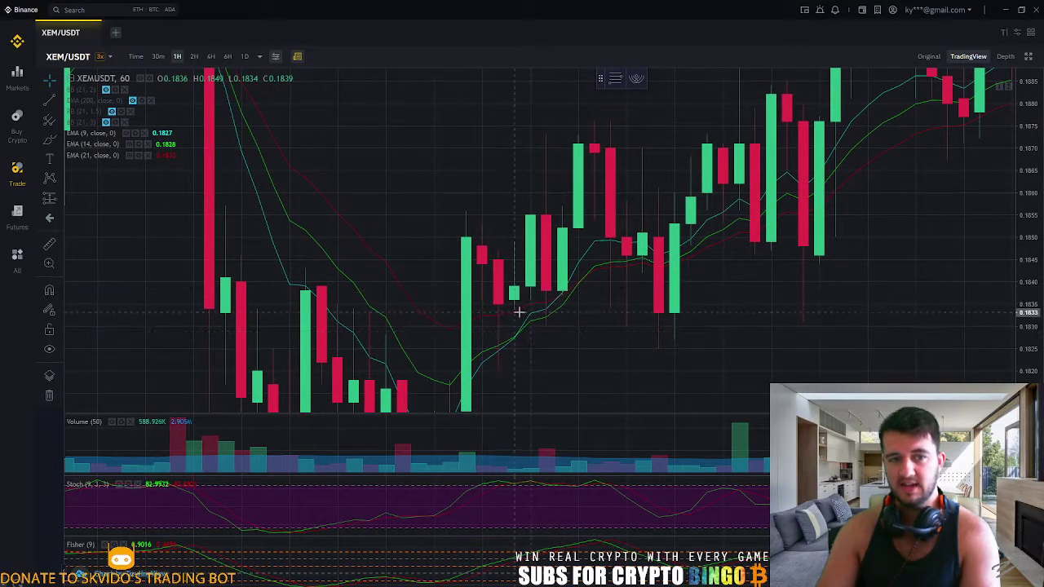
{"action": "scroll", "coordinate": [522, 342], "scroll_direction": "left", "scroll_amount": 3}
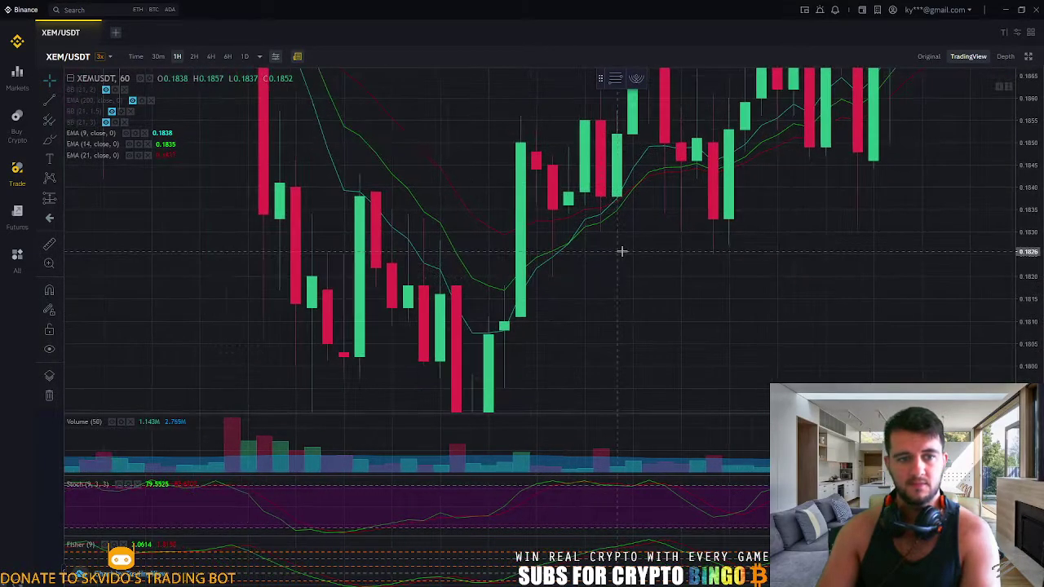
{"action": "scroll", "coordinate": [580, 284], "scroll_direction": "left", "scroll_amount": 4}
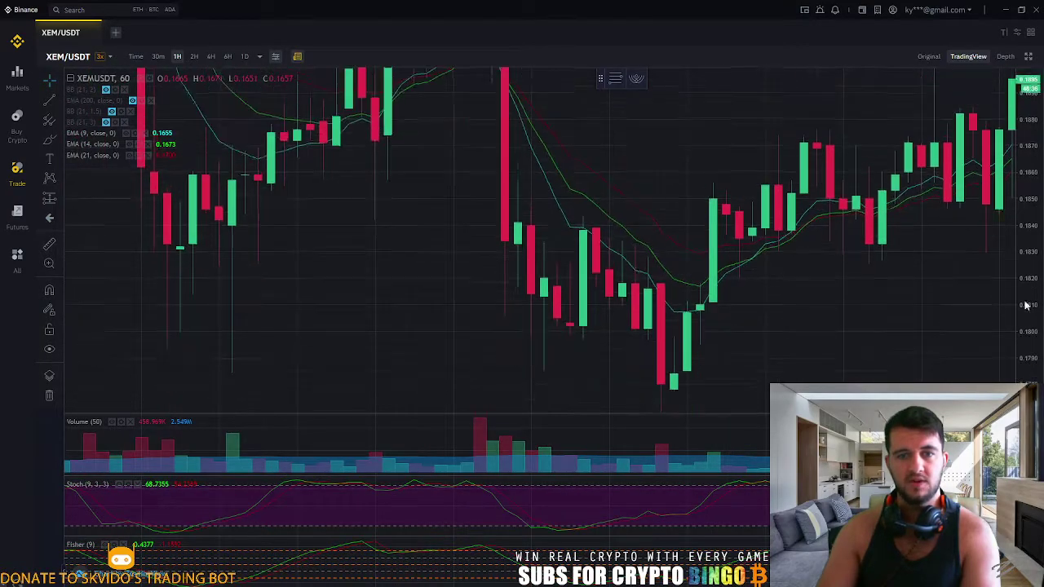
{"action": "scroll", "coordinate": [717, 326], "scroll_direction": "right", "scroll_amount": 1}
{"action": "scroll", "coordinate": [709, 318], "scroll_direction": "right", "scroll_amount": 3}
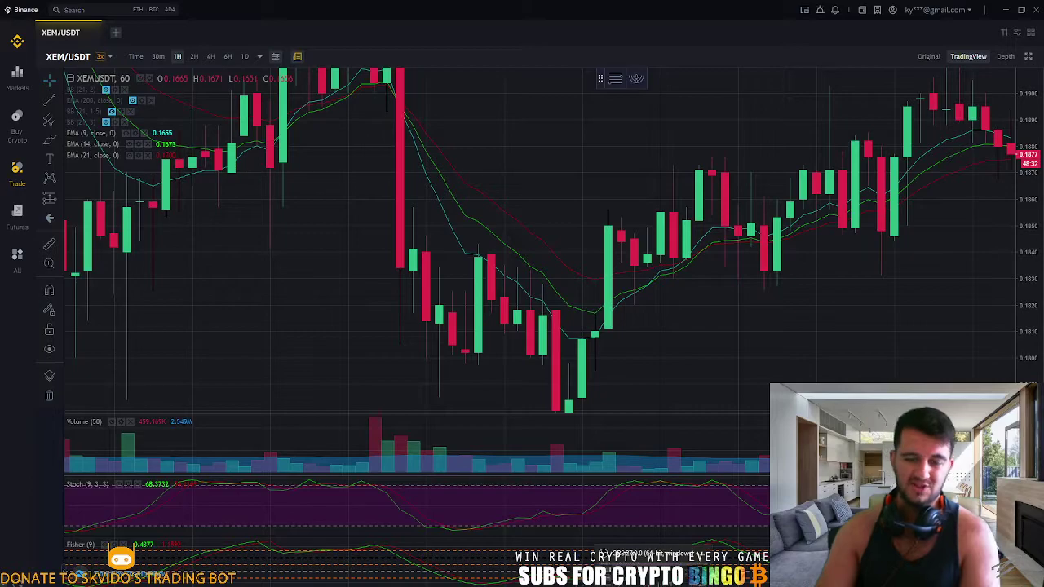
{"action": "scroll", "coordinate": [758, 285], "scroll_direction": "right", "scroll_amount": 1}
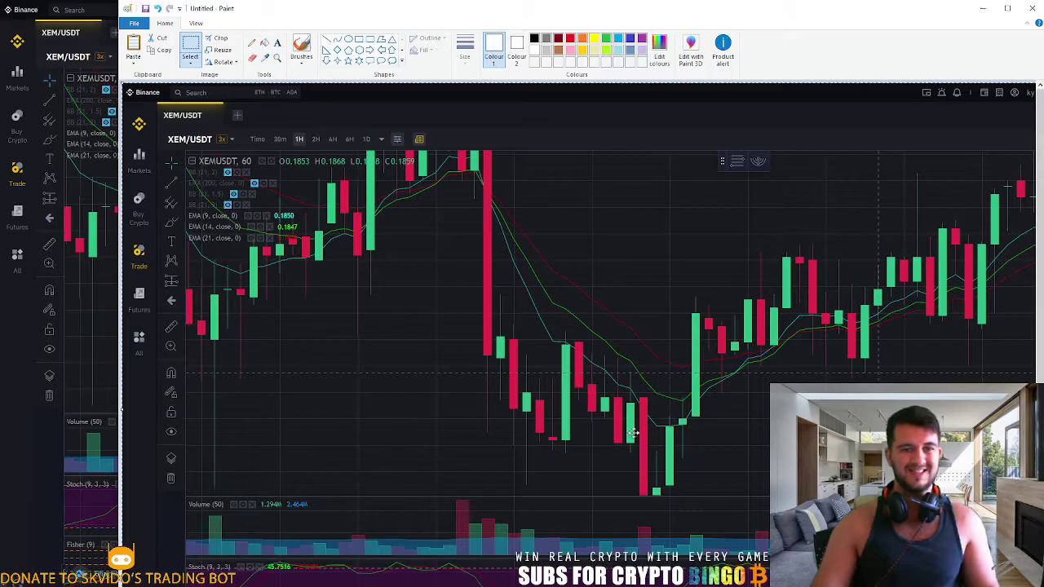
{"action": "scroll", "coordinate": [462, 410], "scroll_direction": "right", "scroll_amount": 3}
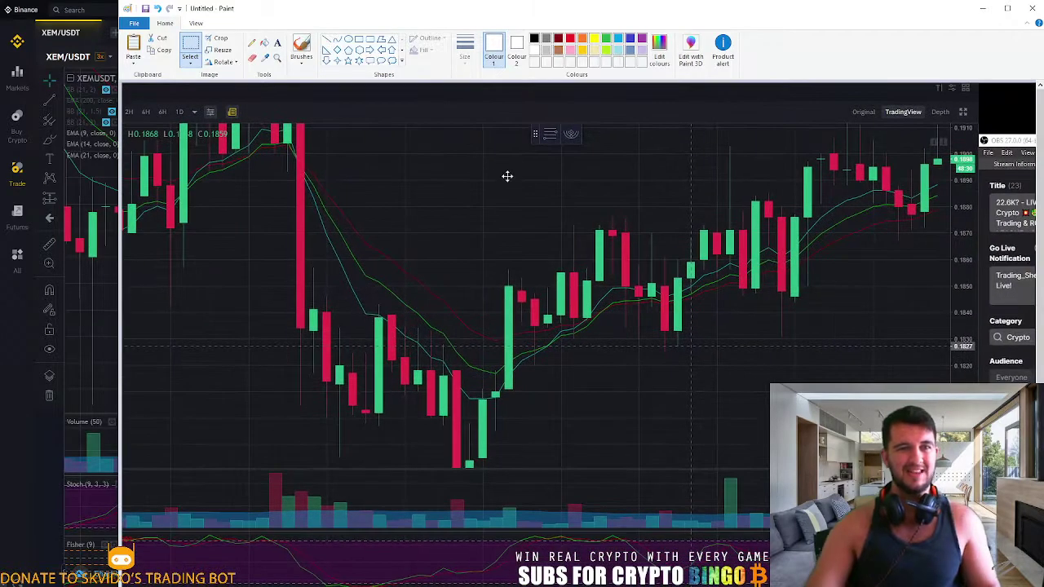
{"action": "key", "text": "ctrl+v"}
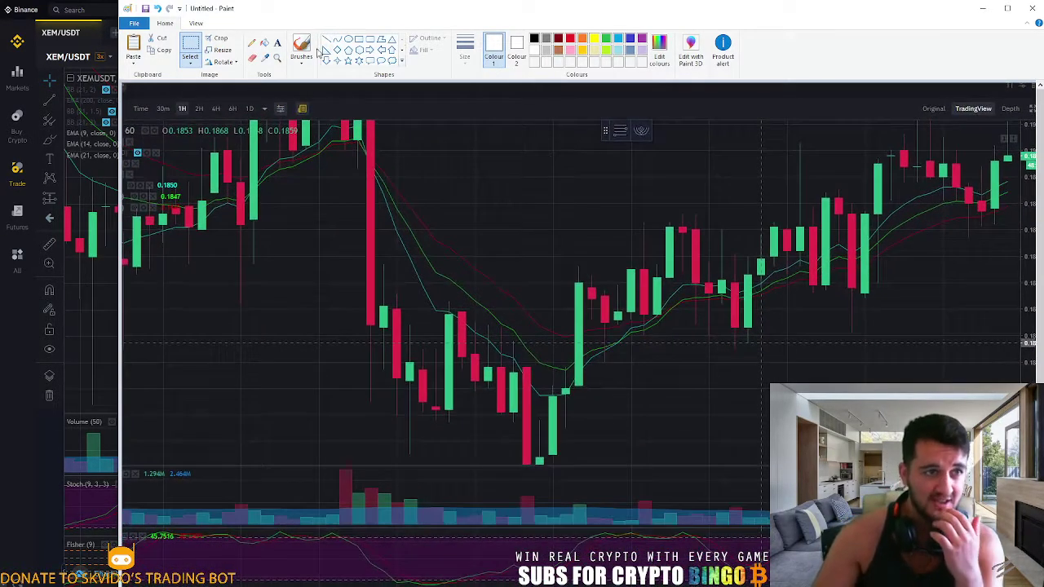
Step: Circle the upward EMA crossover and the earlier low, marking the low with short white strokes
{"action": "left_click", "coordinate": [300, 47]}
{"action": "left_click_drag", "start_coordinate": [622, 344], "coordinate": [635, 300]}
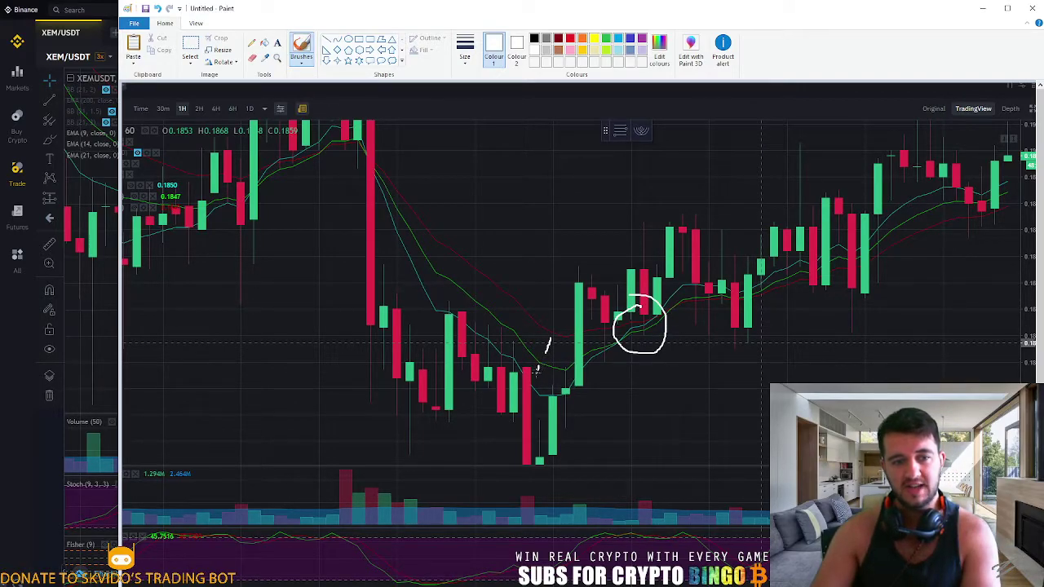
{"action": "mouse_move", "coordinate": [550, 326]}
{"action": "left_mouse_down"}
{"action": "mouse_move", "coordinate": [486, 397]}
{"action": "mouse_move", "coordinate": [589, 342]}
{"action": "mouse_move", "coordinate": [528, 326]}
{"action": "left_mouse_up"}
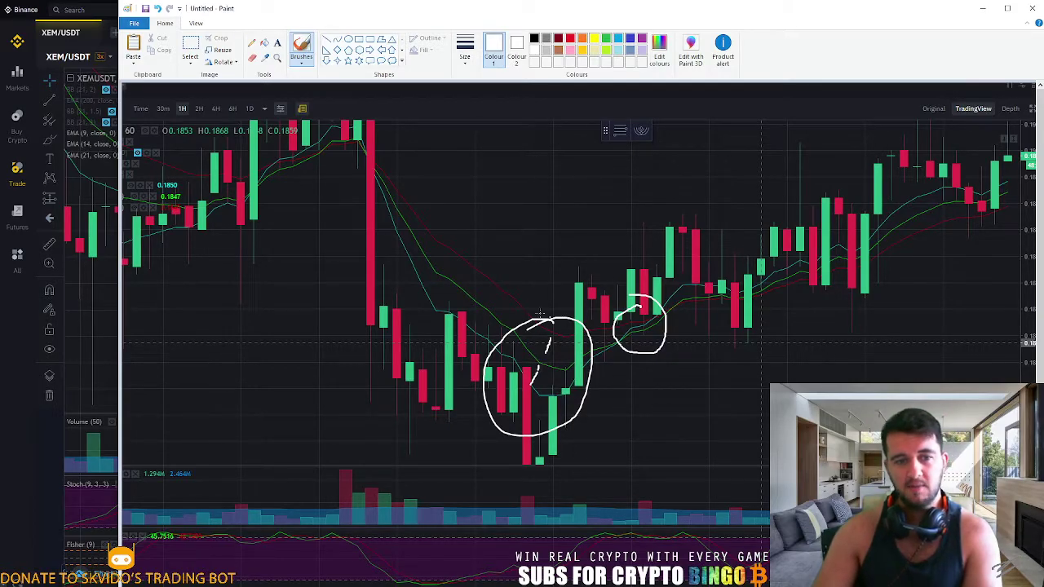
Step: Switch to the Binance chart and measure the price range from below the earlier low to above the following peak
{"action": "key", "text": "alt+Tab"}
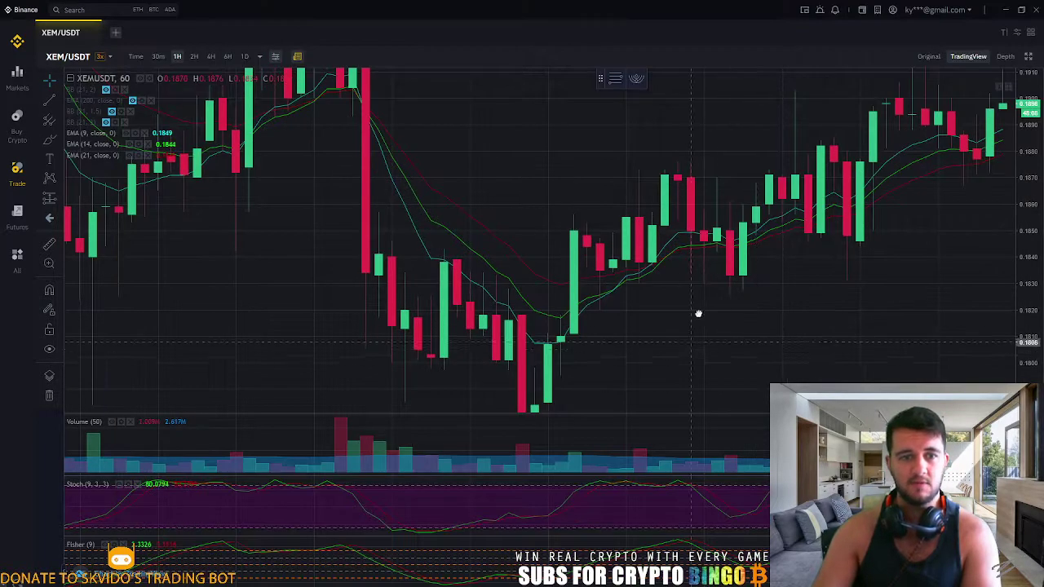
{"action": "scroll", "coordinate": [706, 285], "scroll_direction": "down", "scroll_amount": 3}
{"action": "left_click_drag", "start_coordinate": [706, 285], "coordinate": [668, 326]}
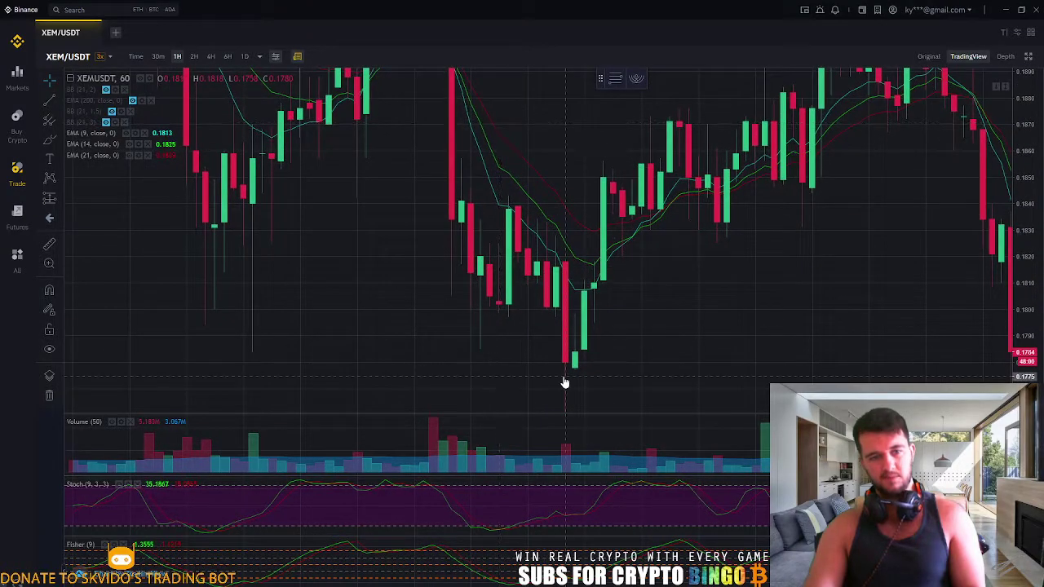
{"action": "left_click_drag", "start_coordinate": [891, 270], "coordinate": [423, 160]}
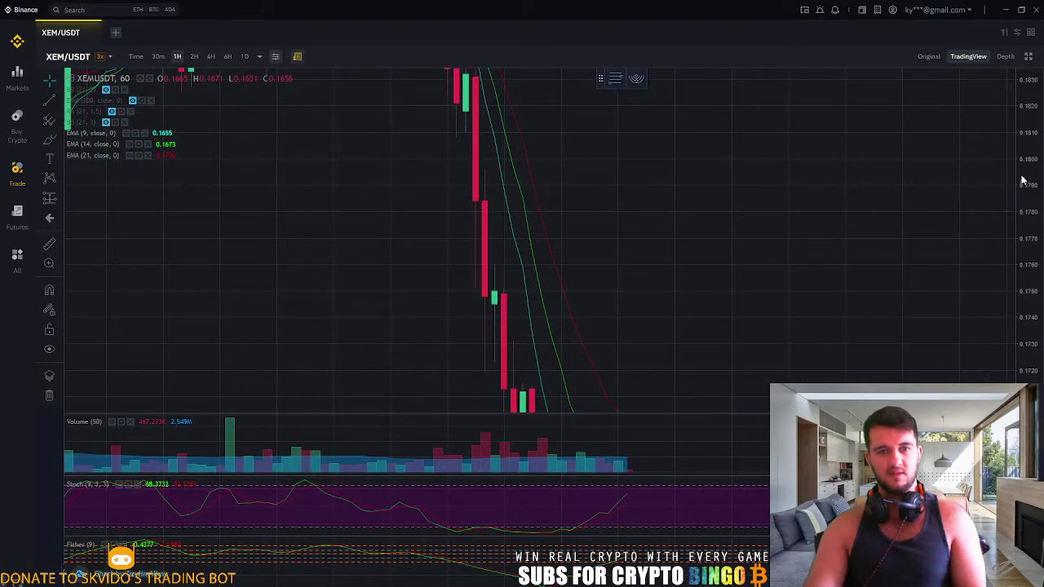
{"action": "scroll", "coordinate": [584, 227], "scroll_direction": "left", "scroll_amount": 5}
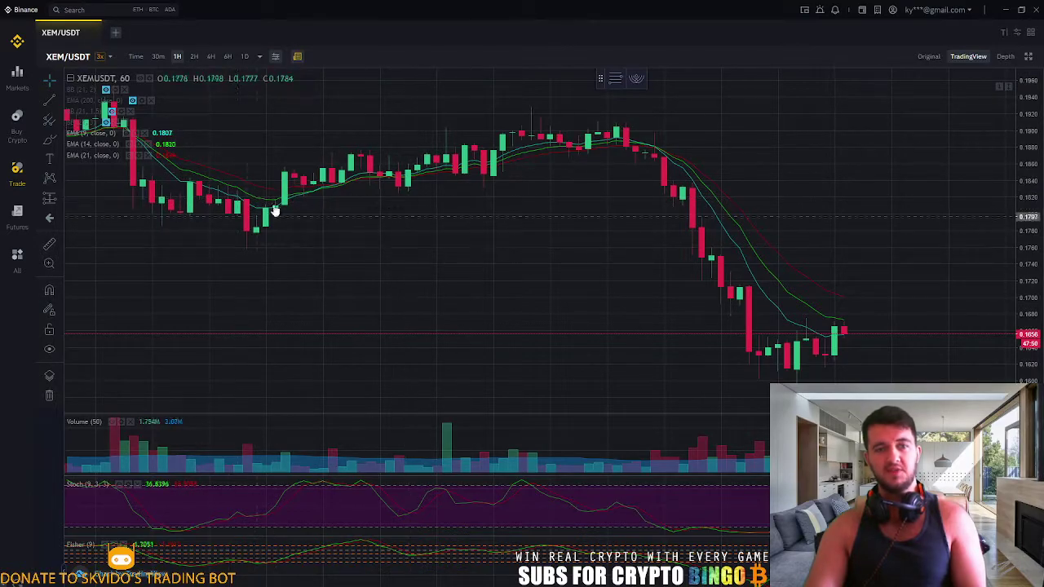
{"action": "scroll", "coordinate": [850, 366], "scroll_direction": "right", "scroll_amount": 2}
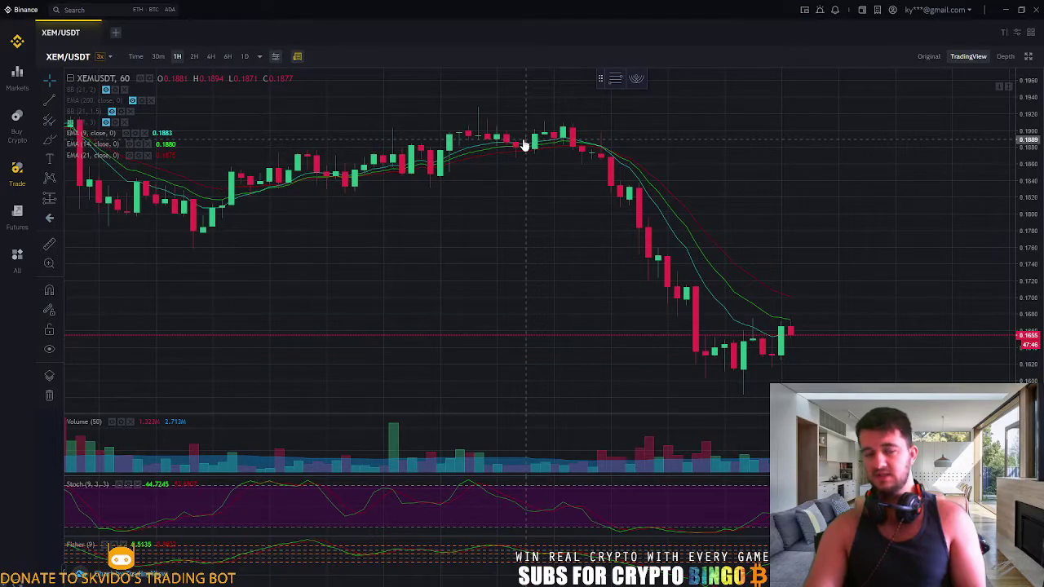
{"action": "scroll", "coordinate": [270, 233], "scroll_direction": "left", "scroll_amount": 2}
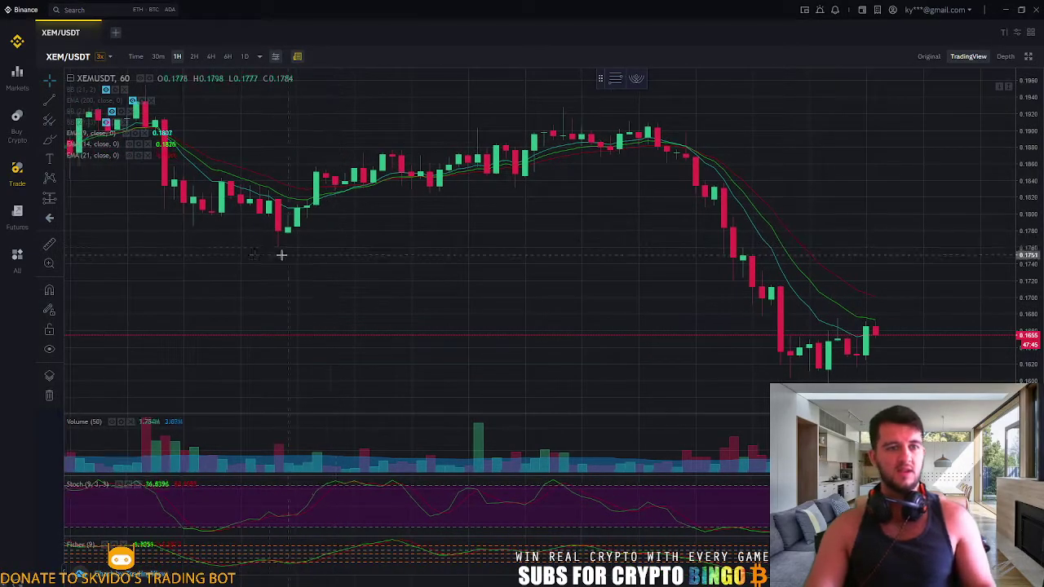
{"action": "left_click", "coordinate": [240, 247], "text": "shift"}
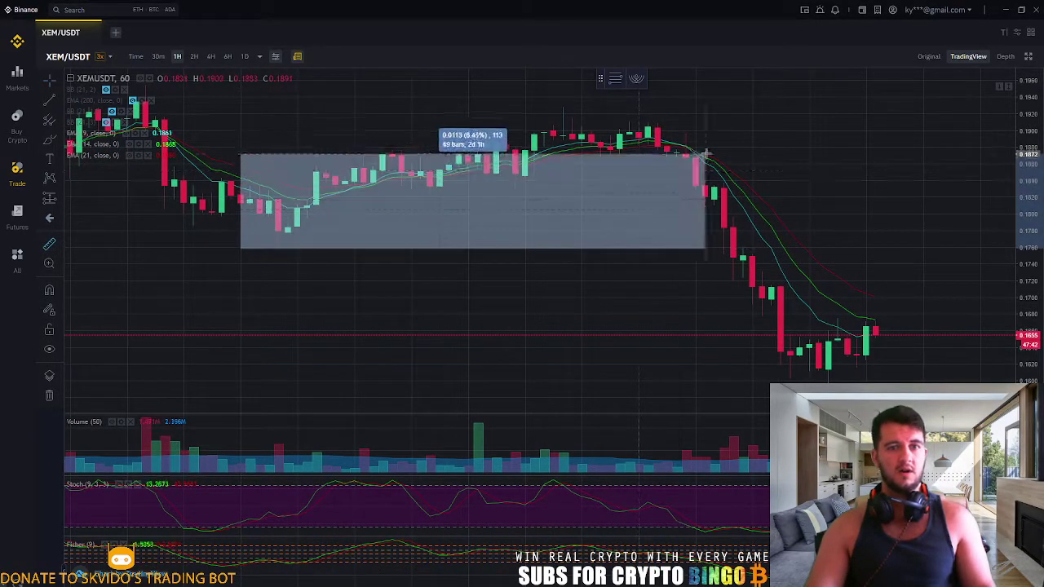
{"action": "left_click", "coordinate": [791, 106]}
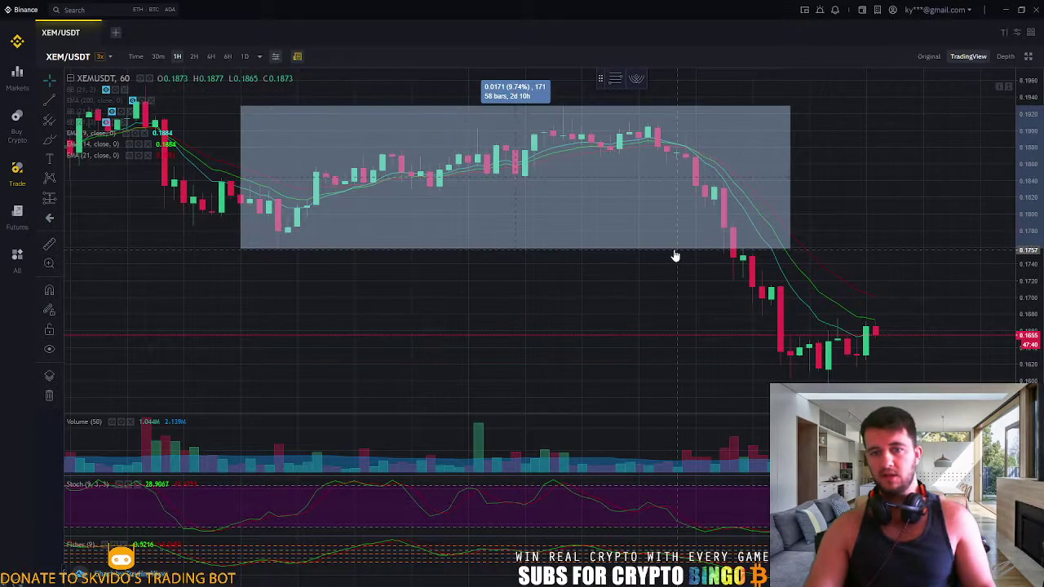
{"action": "left_click", "coordinate": [873, 263]}
Step: Show the BB (21, 1.5) Bollinger Bands over the EMA lines on the 1H chart
{"action": "left_click_drag", "start_coordinate": [873, 263], "coordinate": [641, 334]}
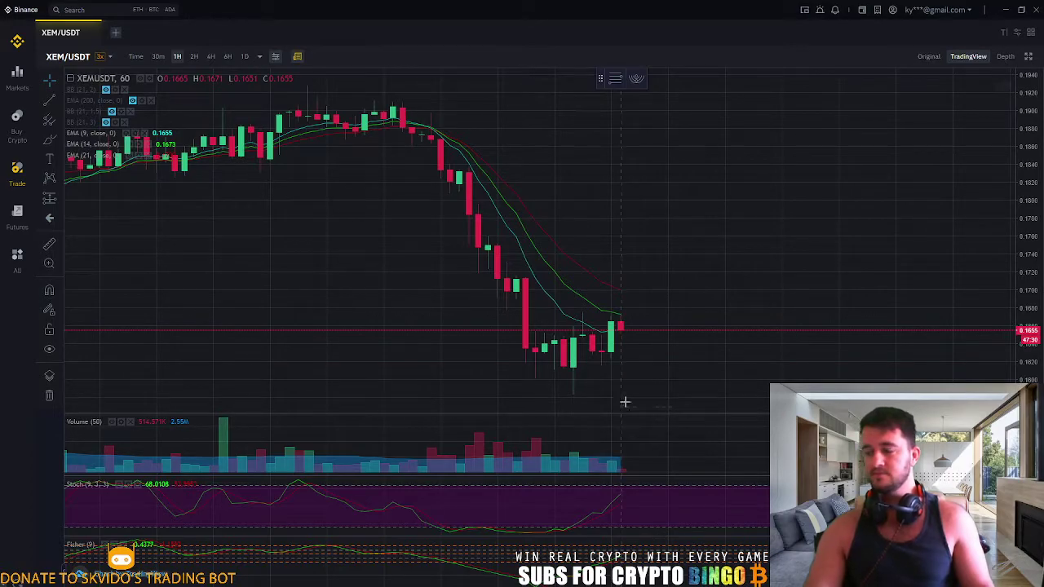
{"action": "scroll", "coordinate": [689, 372], "scroll_direction": "down", "scroll_amount": 5}
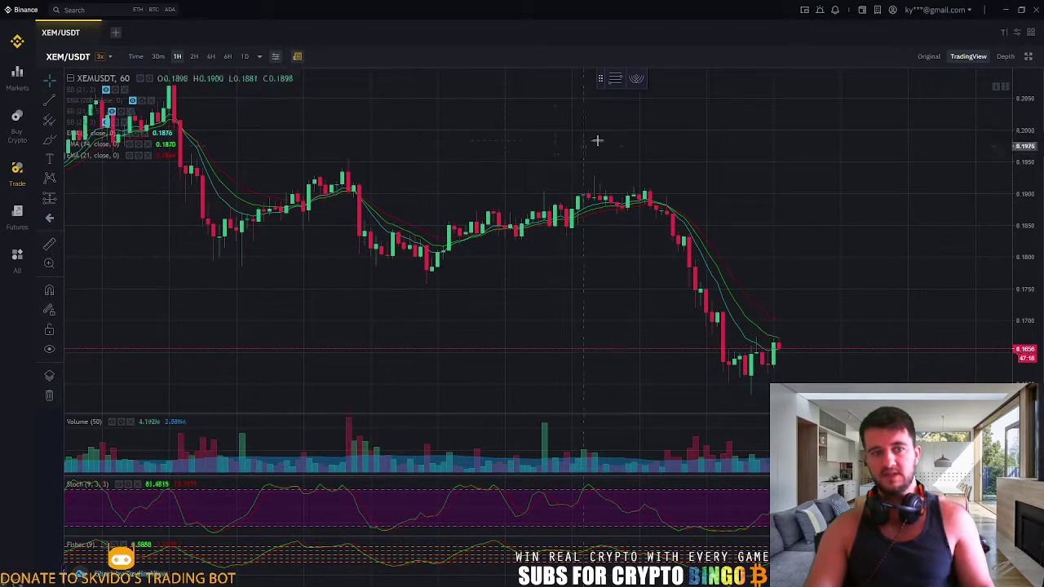
{"action": "left_click_drag", "start_coordinate": [217, 257], "coordinate": [499, 269]}
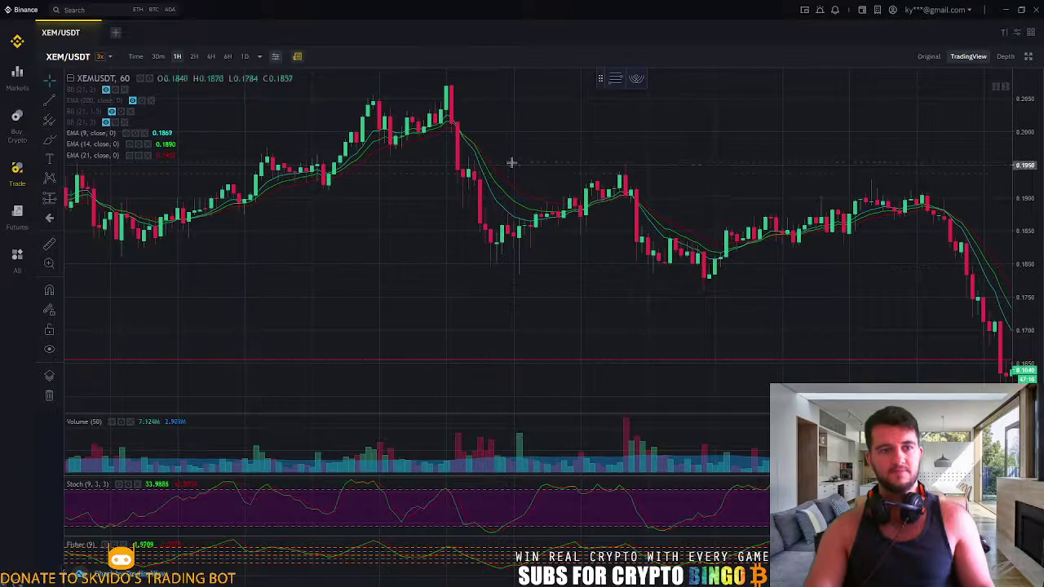
{"action": "left_click_drag", "start_coordinate": [710, 217], "coordinate": [792, 217]}
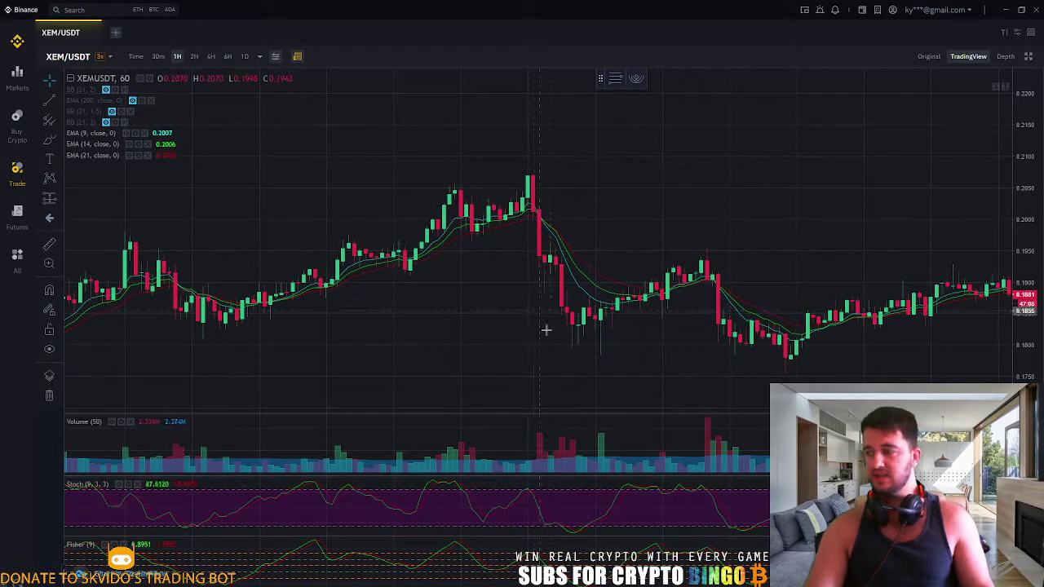
{"action": "left_click_drag", "start_coordinate": [481, 327], "coordinate": [278, 277]}
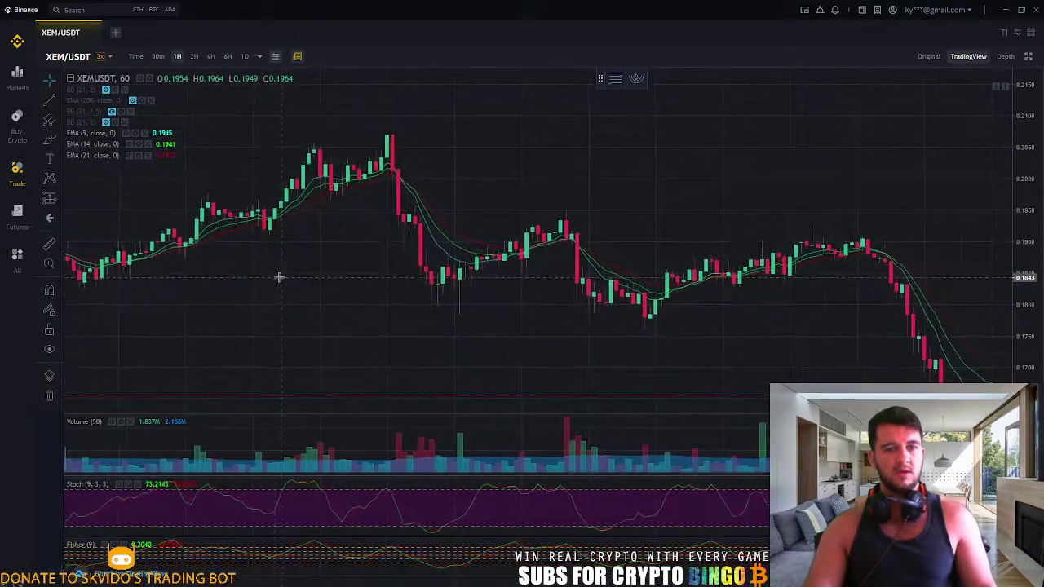
{"action": "left_click", "coordinate": [112, 111]}
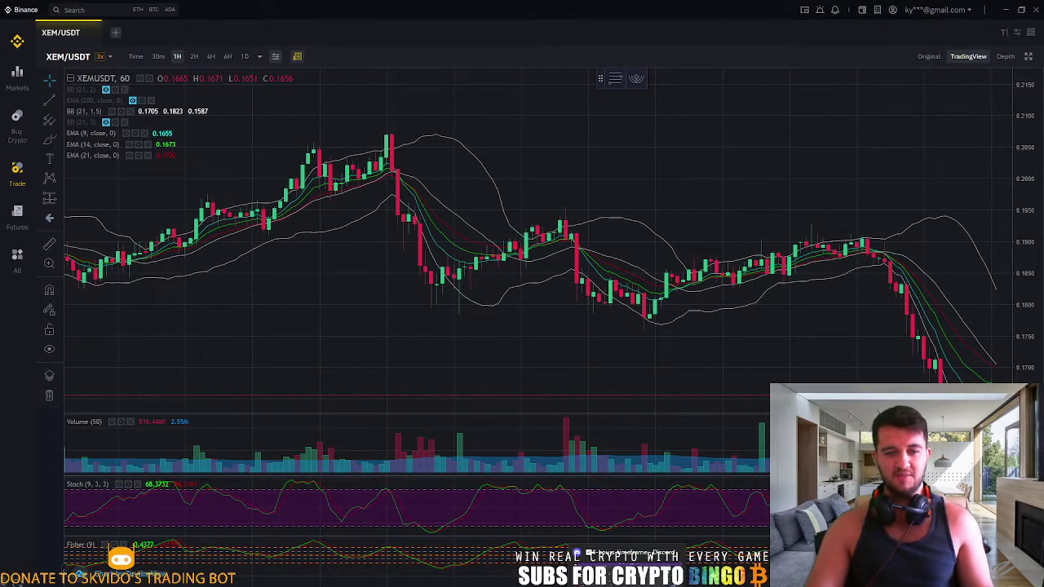
Step: Switch to Paint, paste the screenshot of the 1H chart with Bollinger Bands, and position it over the previous drawing
{"action": "key", "text": "alt+Tab"}
{"action": "key", "text": "ctrl+v"}
{"action": "mouse_move", "coordinate": [685, 456]}
{"action": "left_mouse_down"}
{"action": "mouse_move", "coordinate": [625, 406]}
{"action": "mouse_move", "coordinate": [615, 420]}
{"action": "left_mouse_up"}
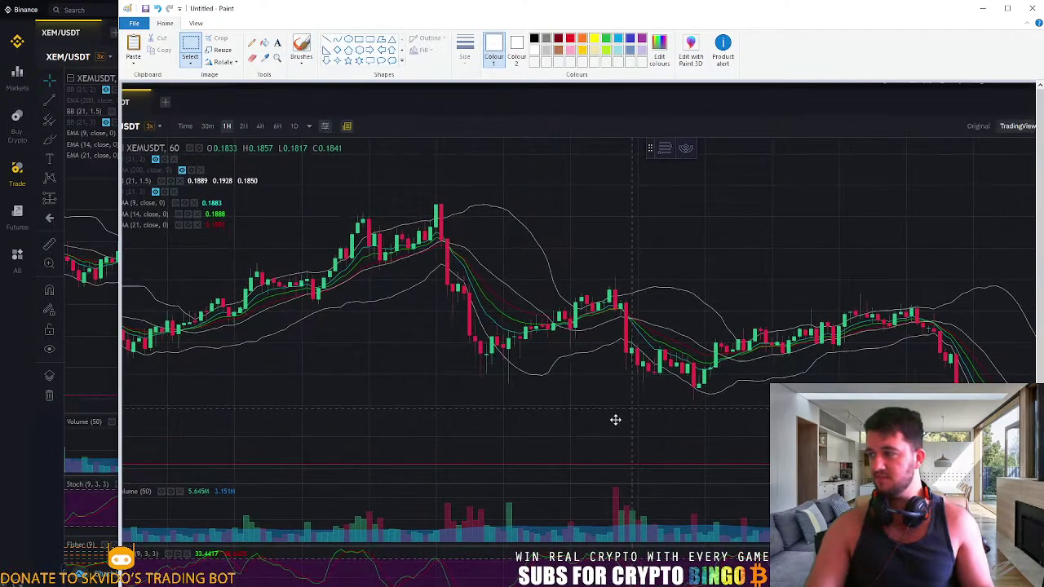
Step: With a white brush, circle the two highest peaks and the two lows after them, and trace the upper Bollinger Band
{"action": "left_click", "coordinate": [301, 50]}
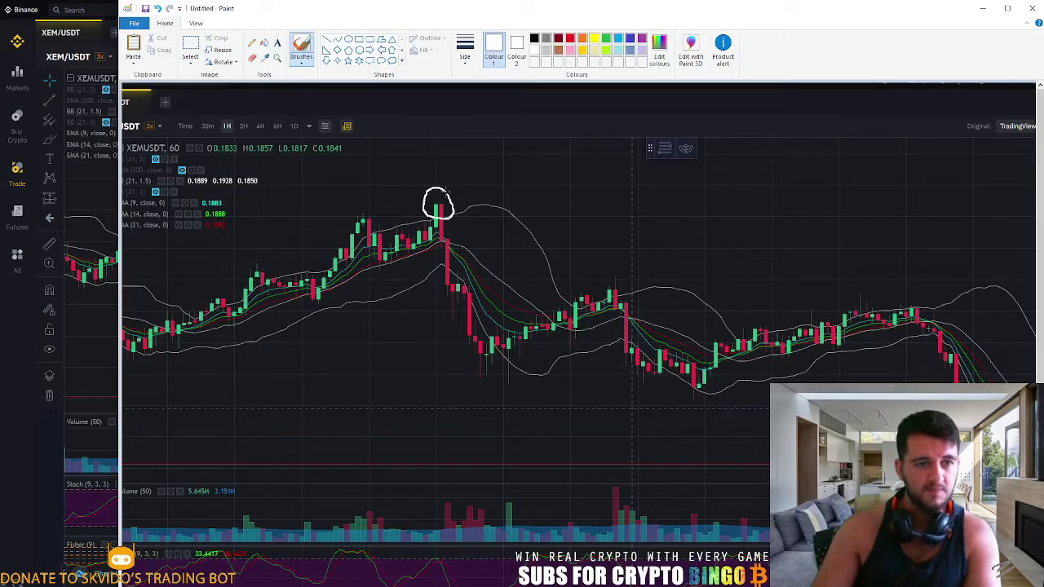
{"action": "left_click_drag", "start_coordinate": [461, 361], "coordinate": [499, 359]}
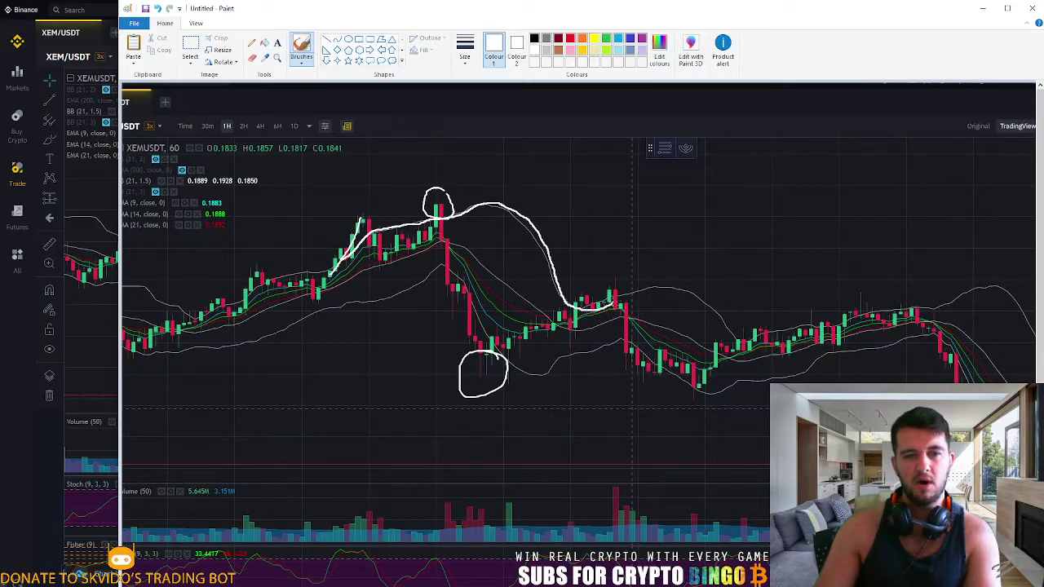
{"action": "left_click_drag", "start_coordinate": [716, 321], "coordinate": [723, 326]}
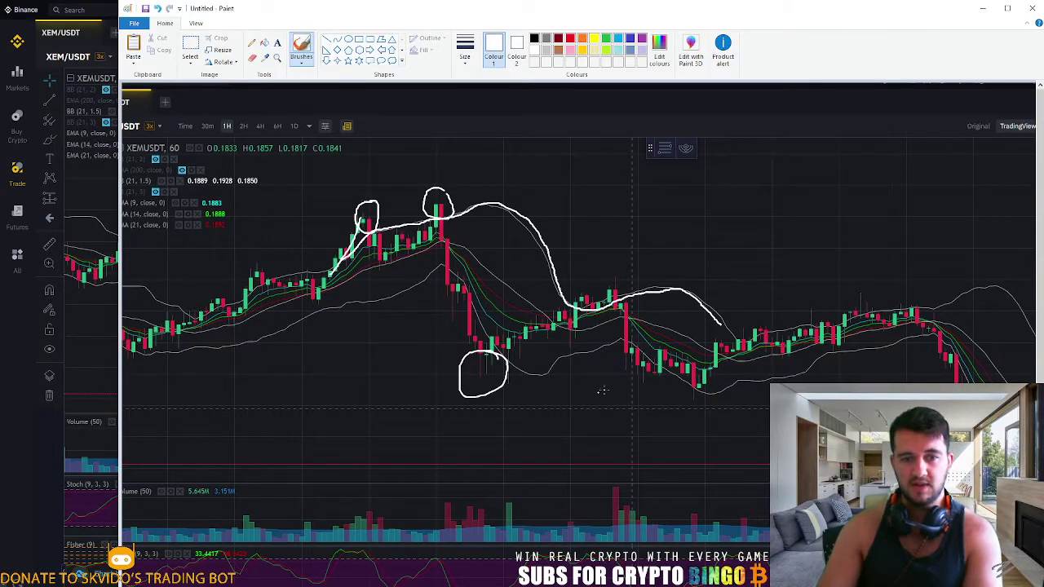
{"action": "left_click_drag", "start_coordinate": [648, 367], "coordinate": [664, 392]}
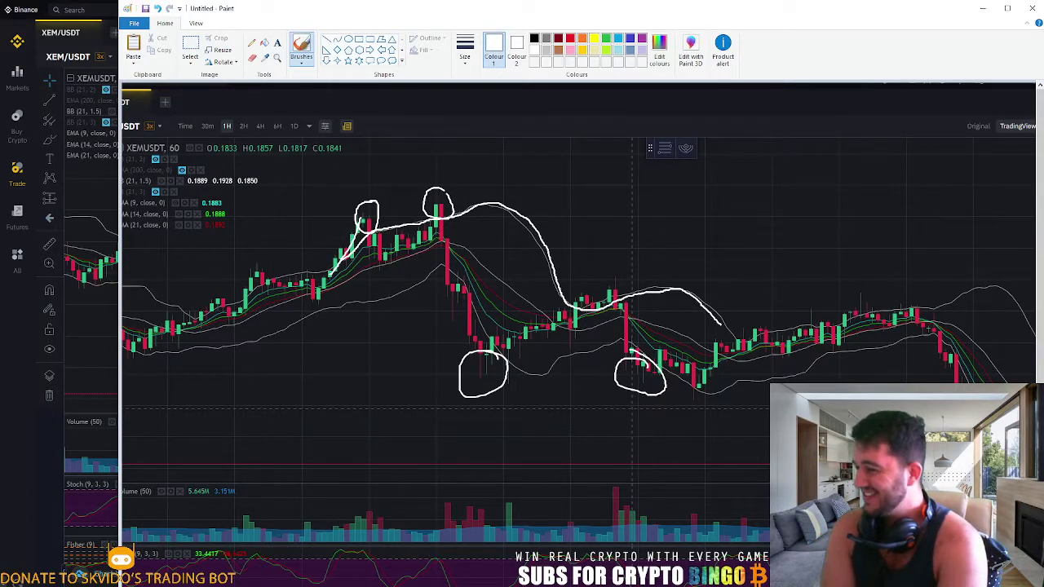
Step: Return to the Binance XEM/USDT chart and open the list of technical indicators
{"action": "left_click", "coordinate": [982, 8]}
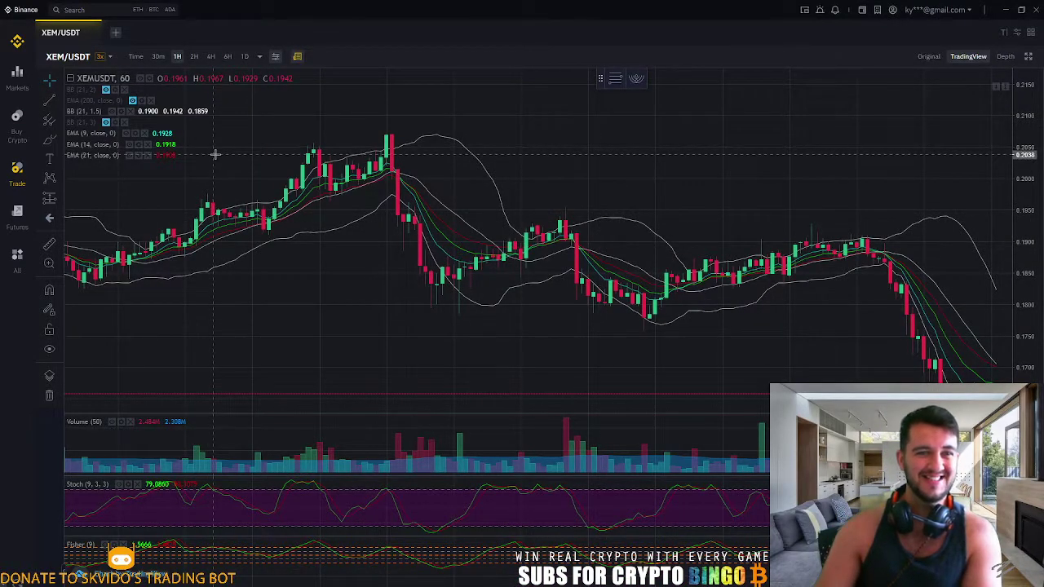
{"action": "left_click", "coordinate": [275, 57]}
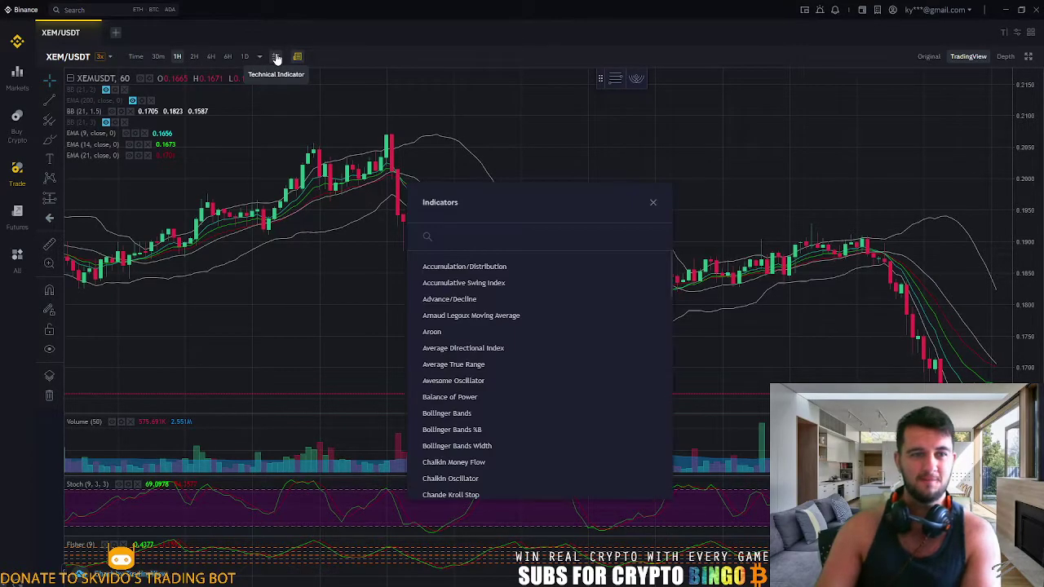